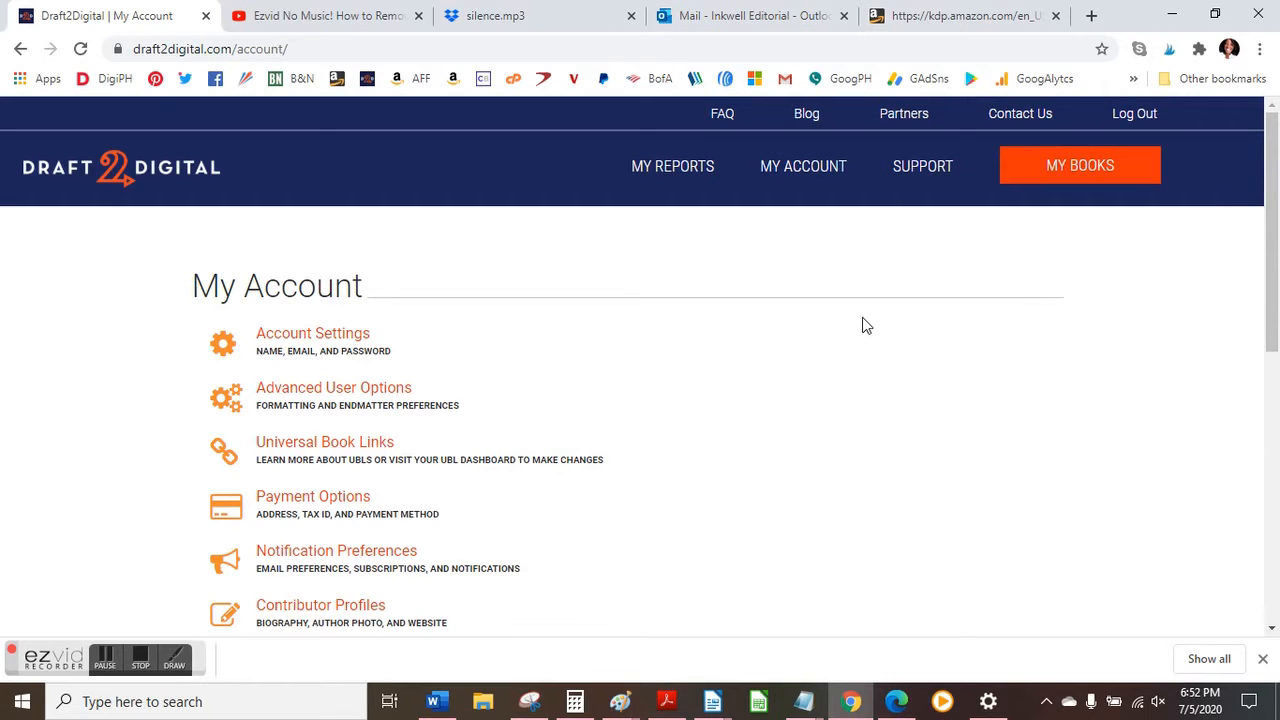
Go to the My Books list from the top navigation
{"action": "left_click", "coordinate": [1066, 171]}
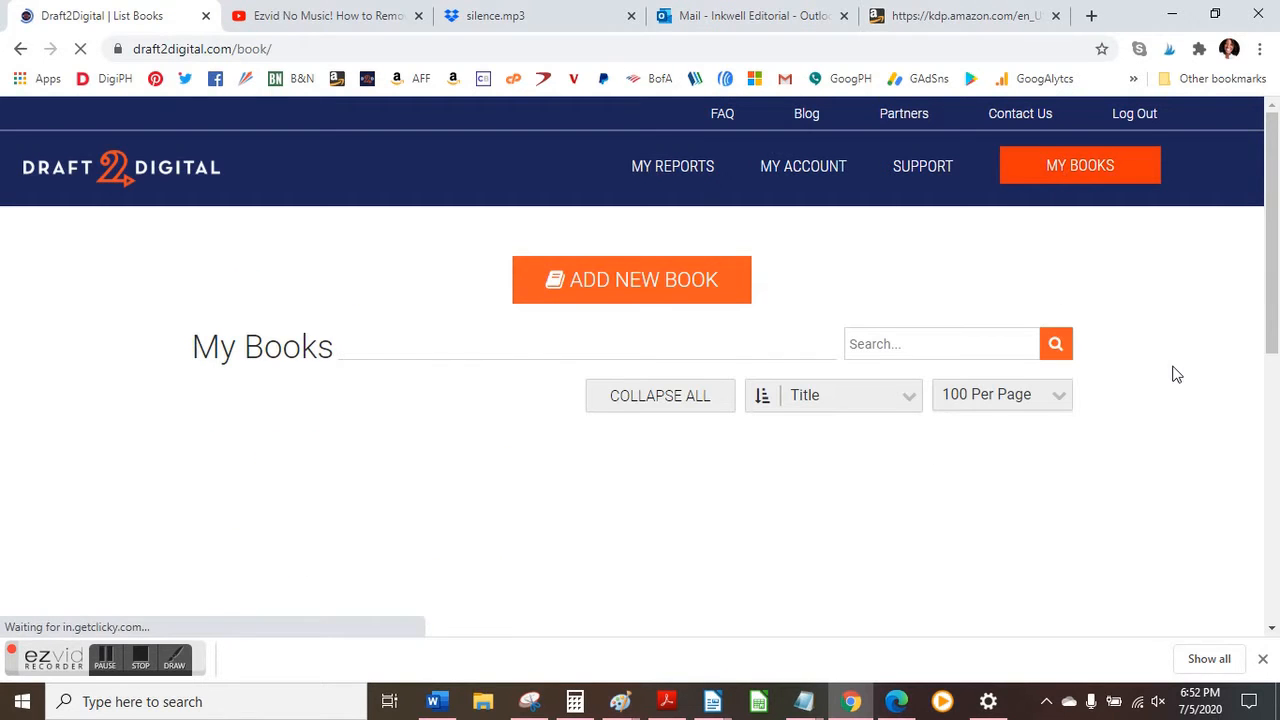
Start a new book project marked as having no cover art yet
{"action": "left_click", "coordinate": [640, 284]}
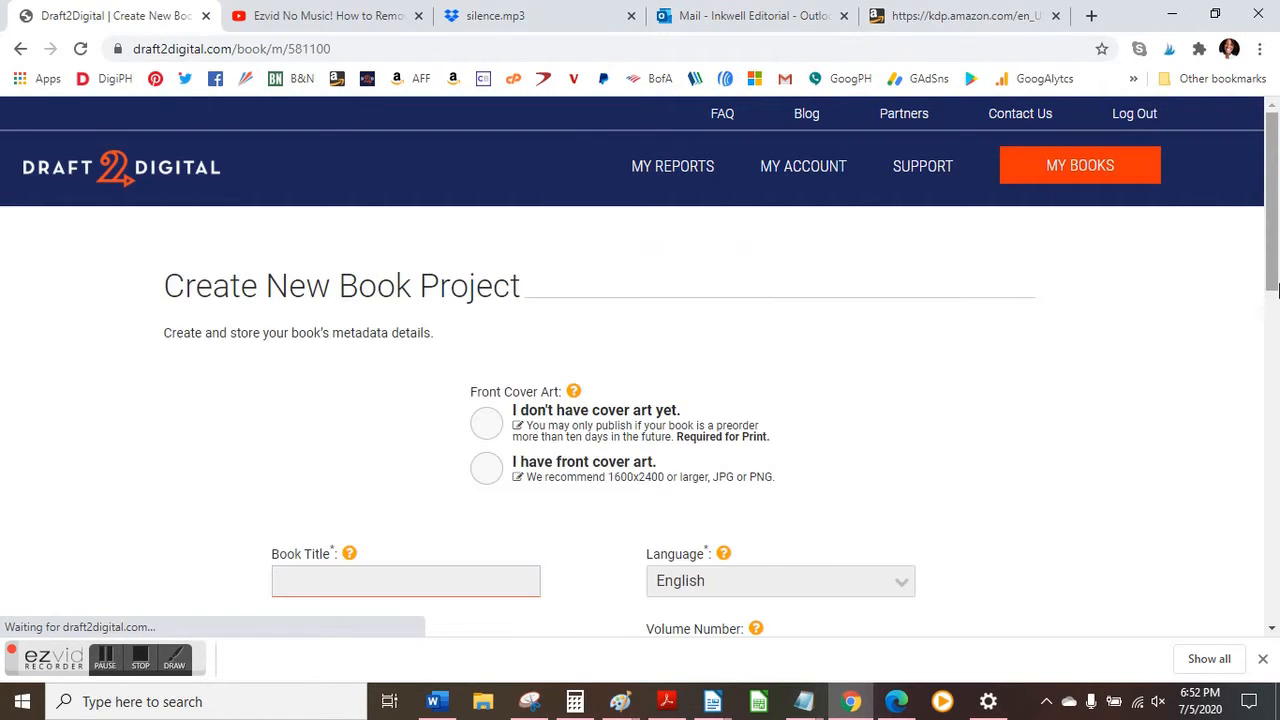
{"action": "scroll", "coordinate": [560, 190], "scroll_direction": "down", "scroll_amount": 2}
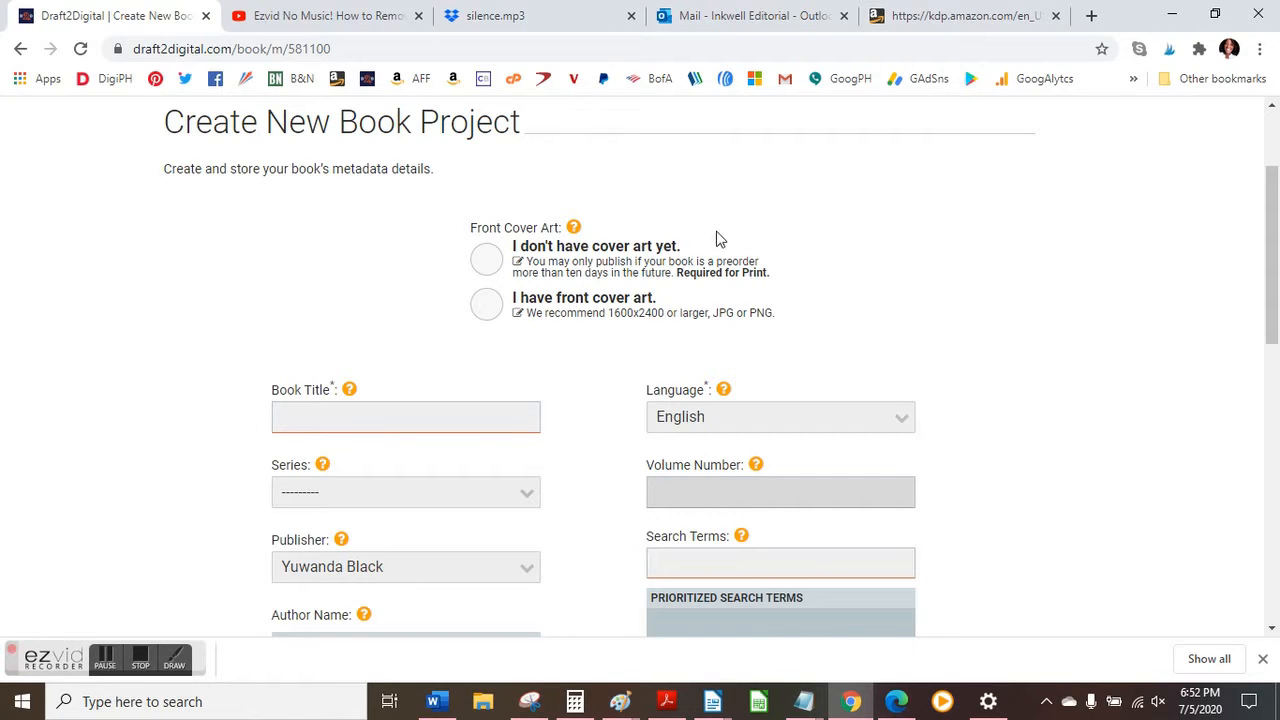
{"action": "left_click", "coordinate": [486, 259]}
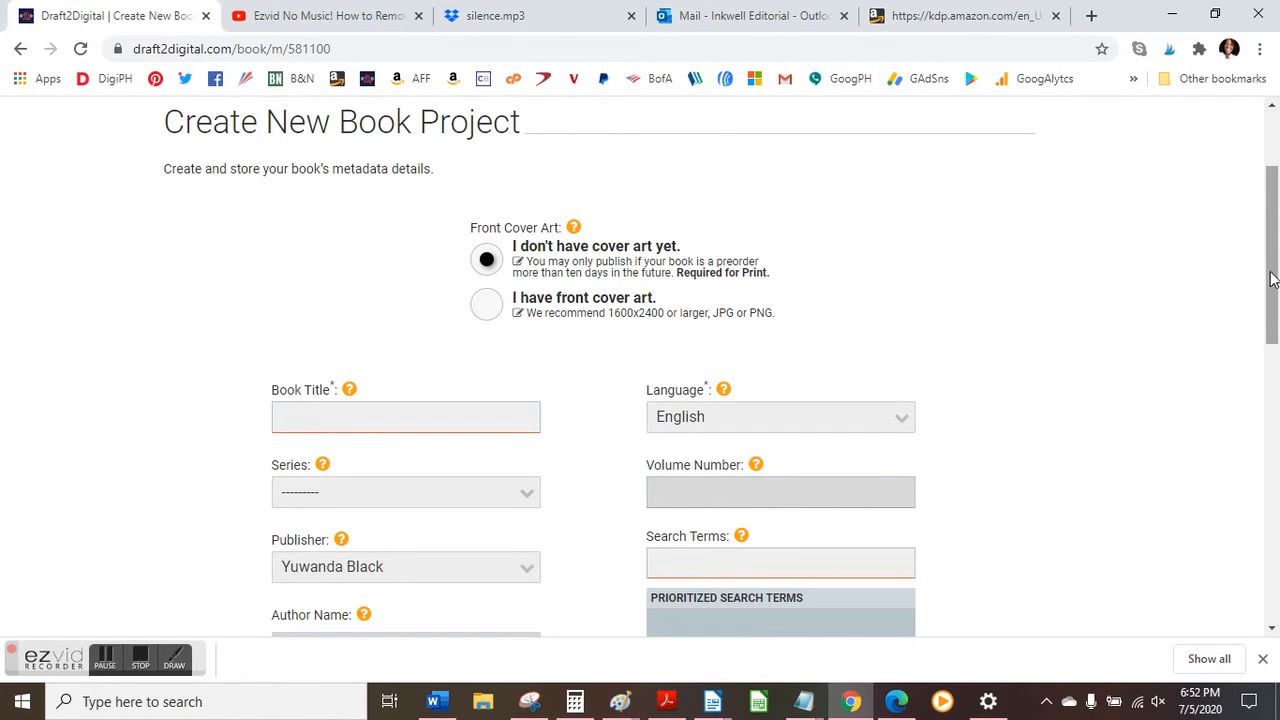
{"action": "scroll", "coordinate": [1270, 278], "scroll_direction": "down", "scroll_amount": 1}
Title the book 'How to Make Money Writing Romance' with publisher Inkwell Editorial Publishing
{"action": "left_click", "coordinate": [414, 344]}
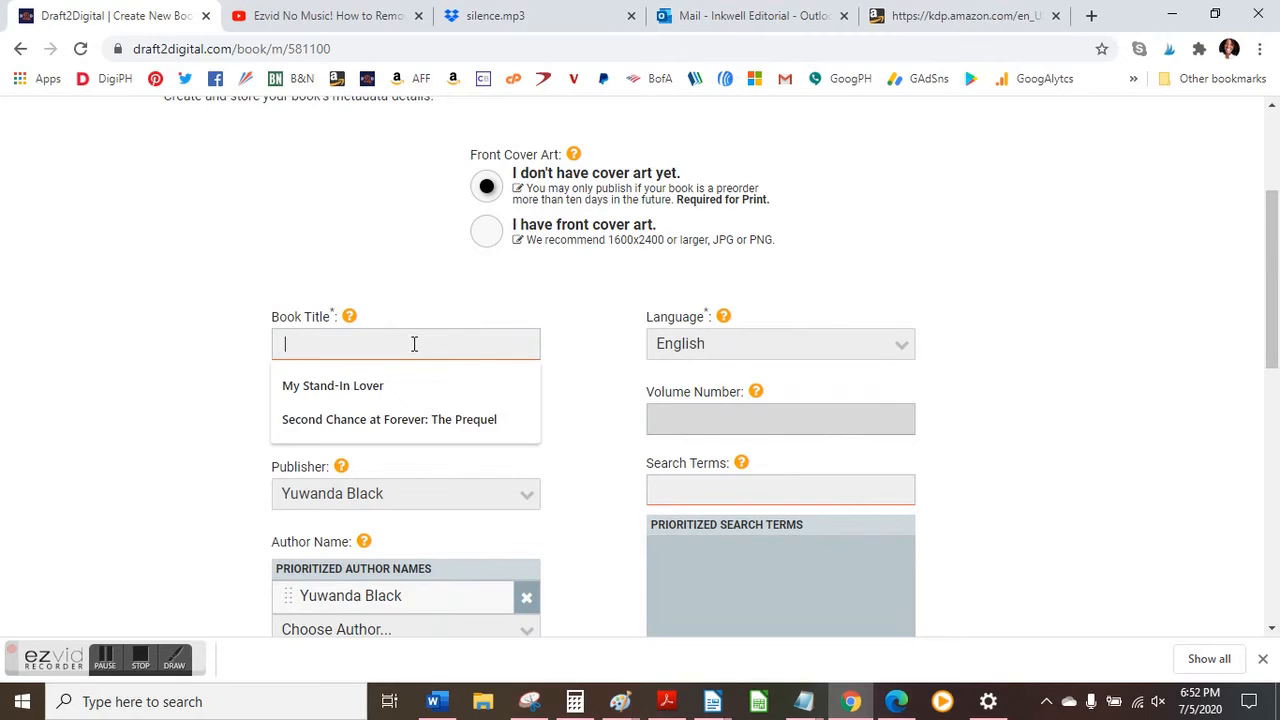
{"action": "type", "text": "Ho"}
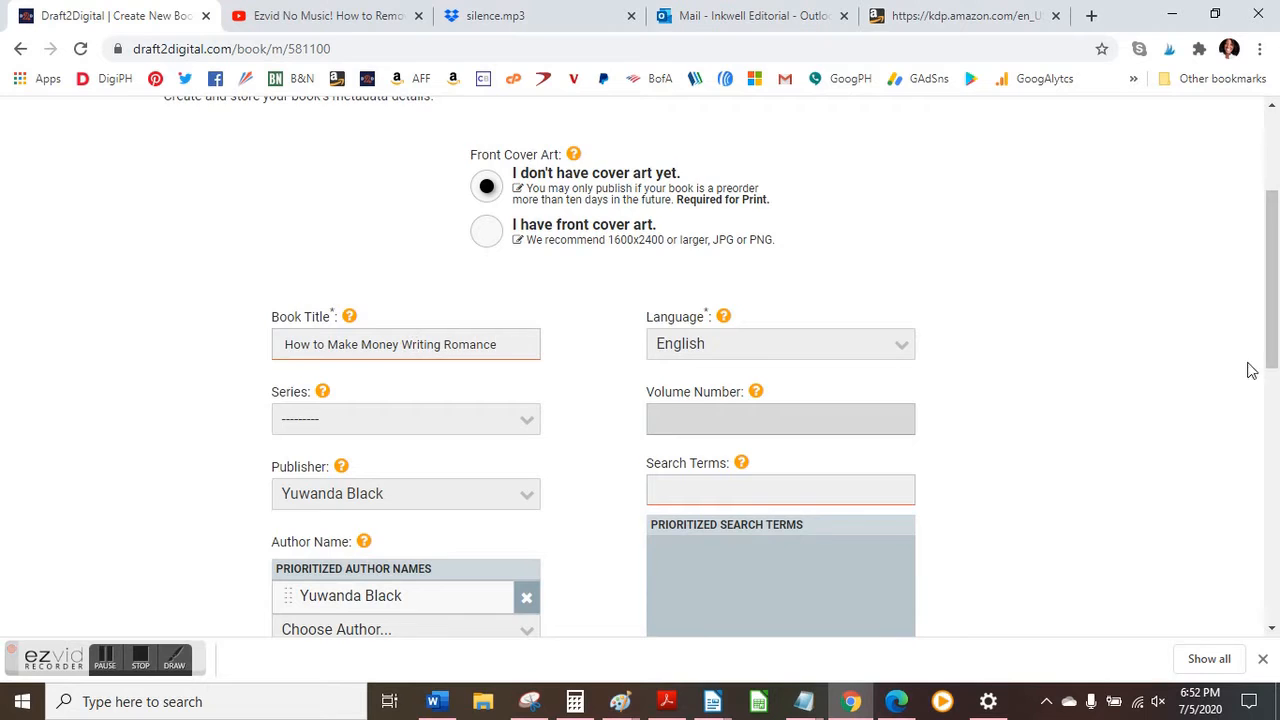
{"action": "scroll", "coordinate": [1250, 370], "scroll_direction": "down", "scroll_amount": 1}
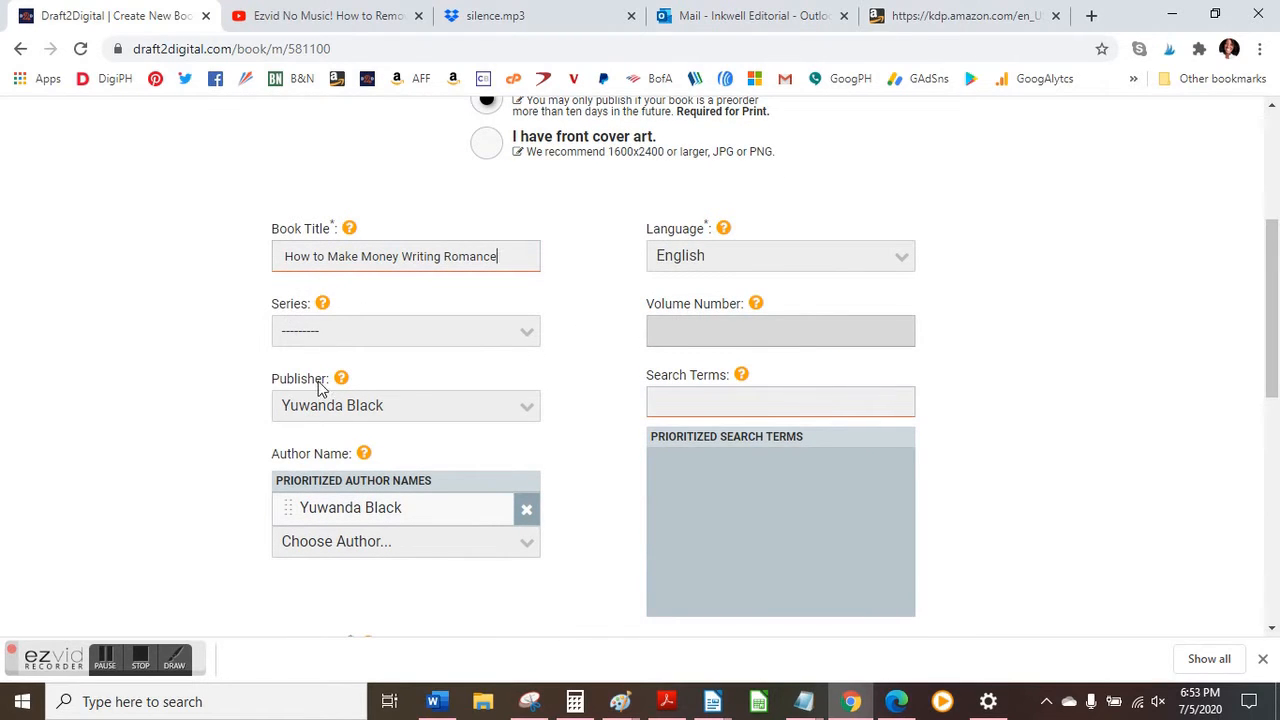
{"action": "left_click", "coordinate": [526, 412]}
{"action": "left_click", "coordinate": [463, 477]}
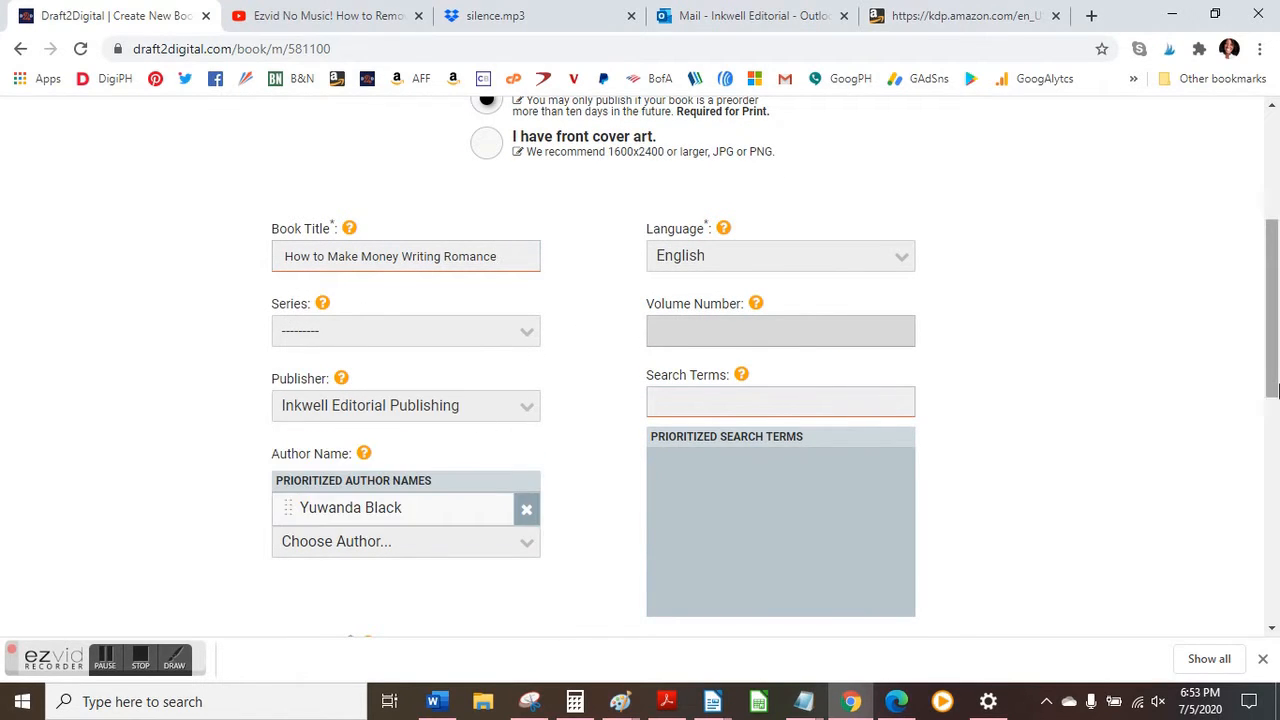
{"action": "scroll", "coordinate": [1277, 330], "scroll_direction": "down", "scroll_amount": 1}
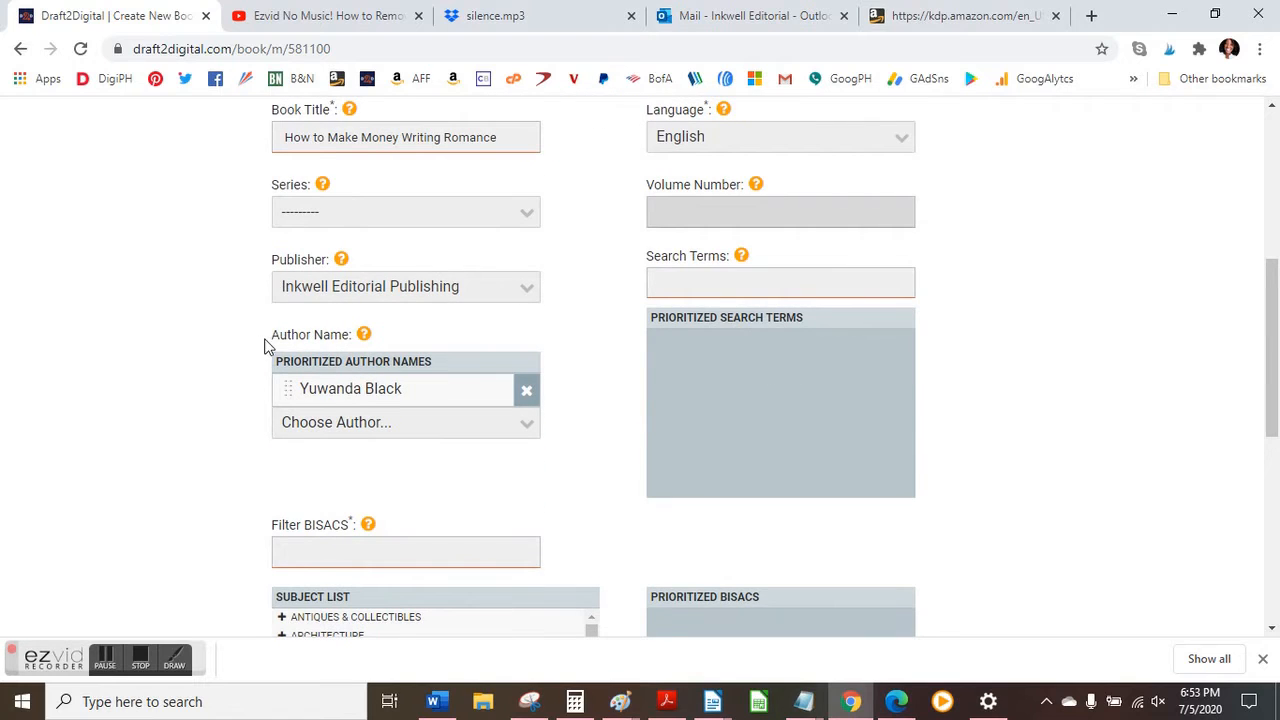
Add EDUCATION / General from the subject list as the prioritized BISAC
{"action": "scroll", "coordinate": [388, 428], "scroll_direction": "down", "scroll_amount": 2}
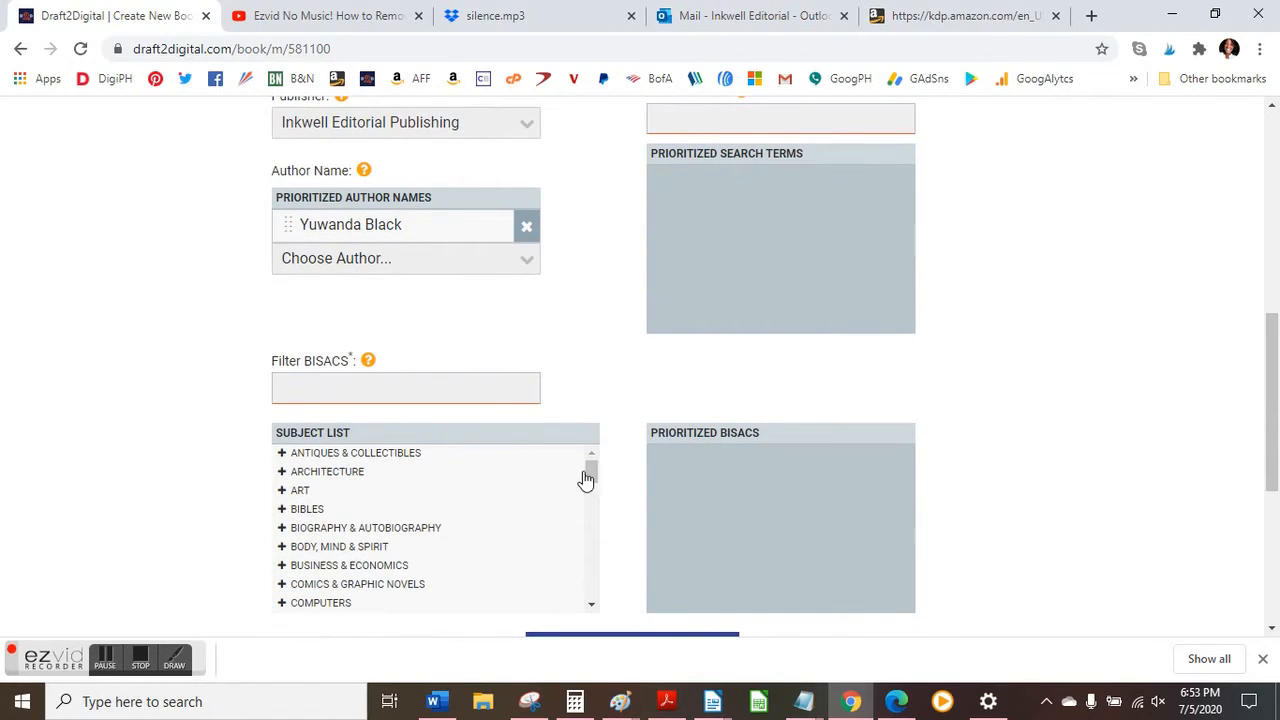
{"action": "mouse_move", "coordinate": [592, 480]}
{"action": "left_mouse_down"}
{"action": "mouse_move", "coordinate": [591, 520]}
{"action": "mouse_move", "coordinate": [585, 498]}
{"action": "left_mouse_up"}
{"action": "left_click", "coordinate": [334, 470]}
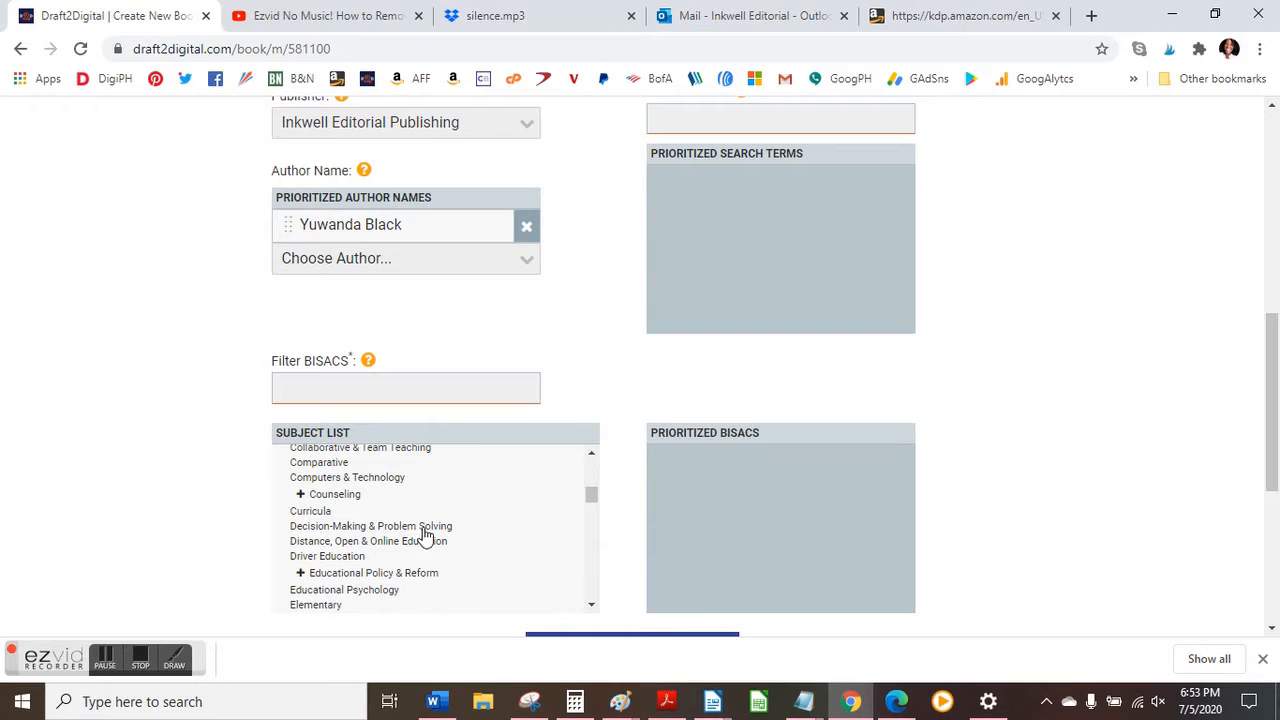
{"action": "left_click_drag", "start_coordinate": [589, 503], "coordinate": [591, 512]}
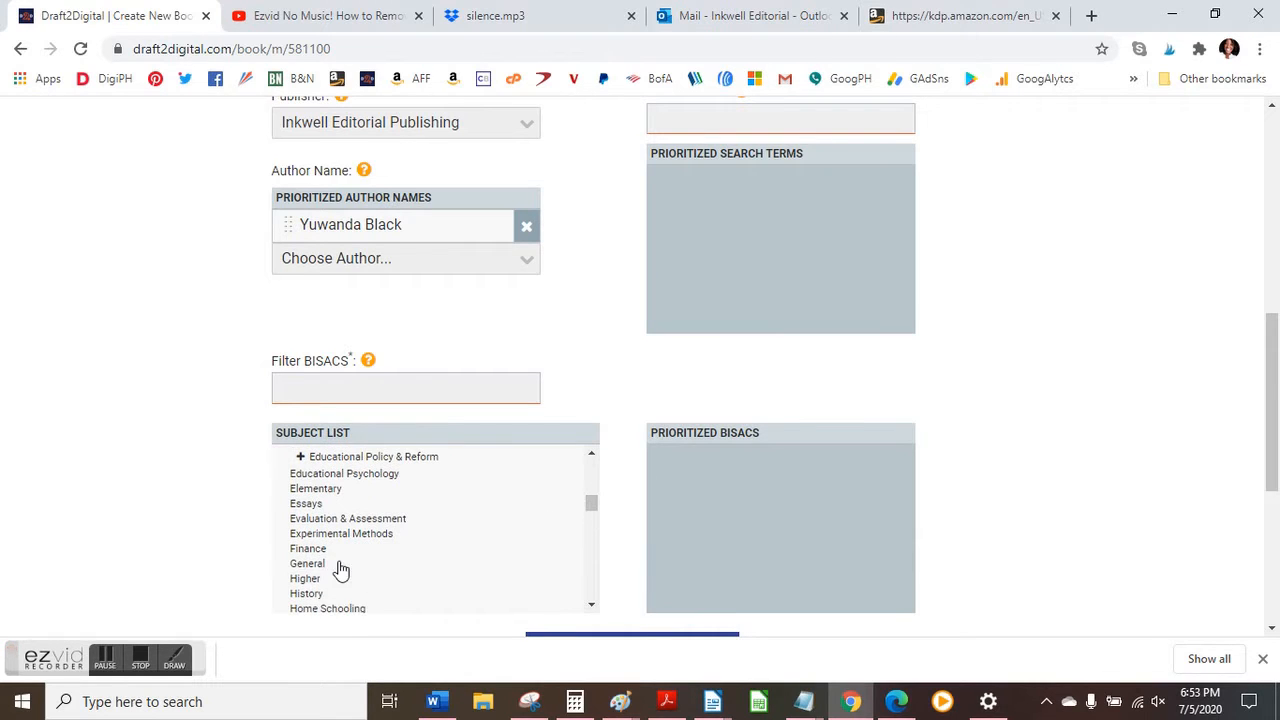
{"action": "left_click", "coordinate": [327, 575]}
{"action": "left_click_drag", "start_coordinate": [1274, 434], "coordinate": [1257, 308]}
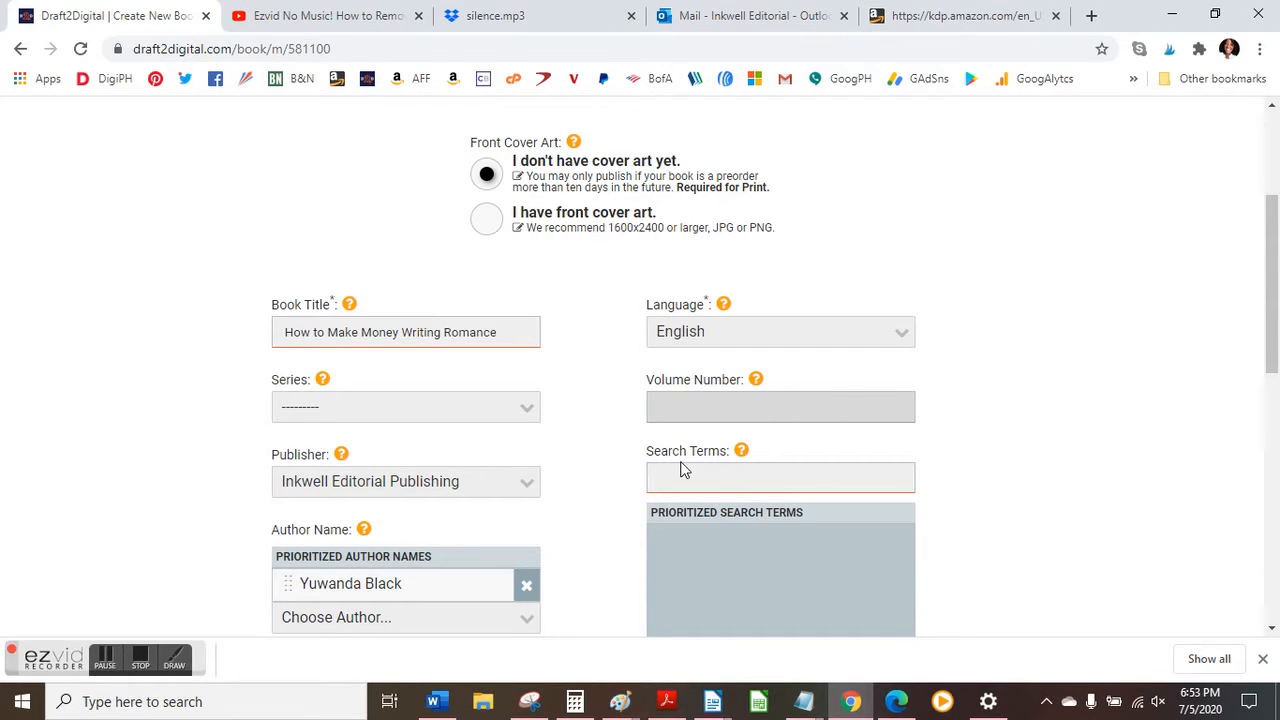
Add 'How to Make Money Writing Romance' as a prioritized search term and start the ebook
{"action": "left_click", "coordinate": [722, 473]}
{"action": "triple_click", "coordinate": [476, 332]}
{"action": "key", "text": "ctrl+c"}
{"action": "triple_click", "coordinate": [700, 477]}
{"action": "key", "text": "ctrl+v"}
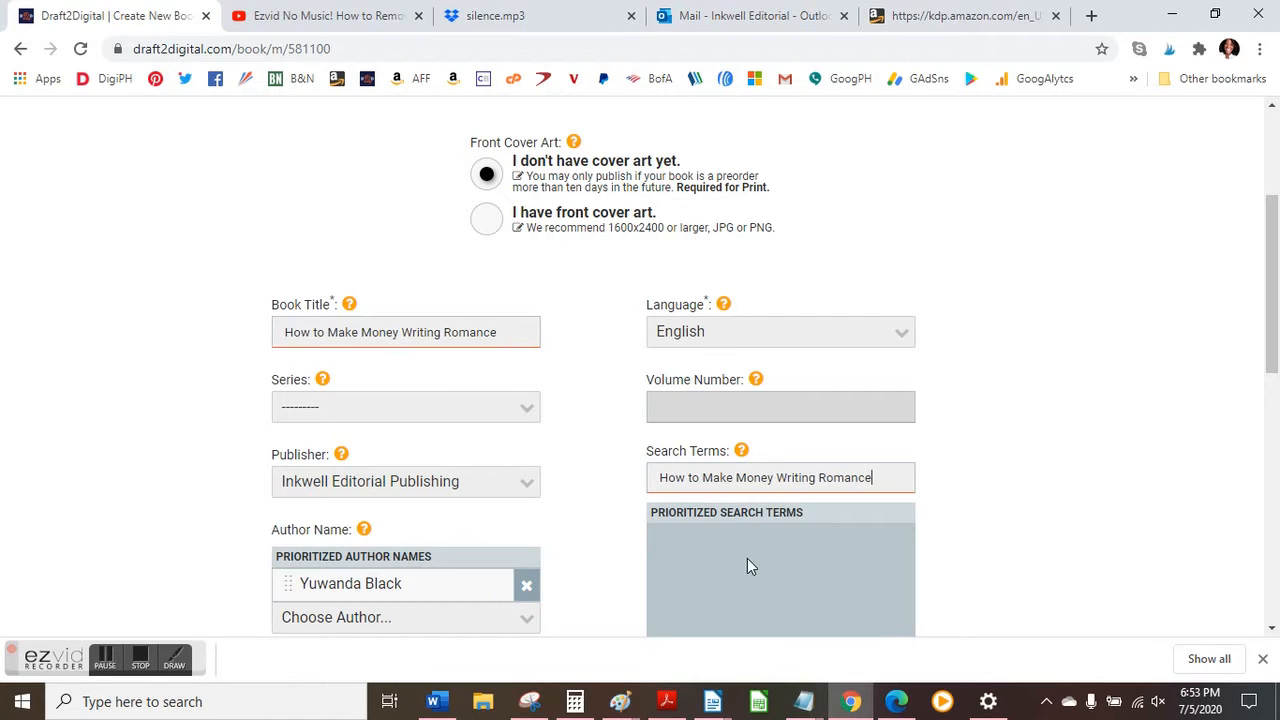
{"action": "key", "text": "Return"}
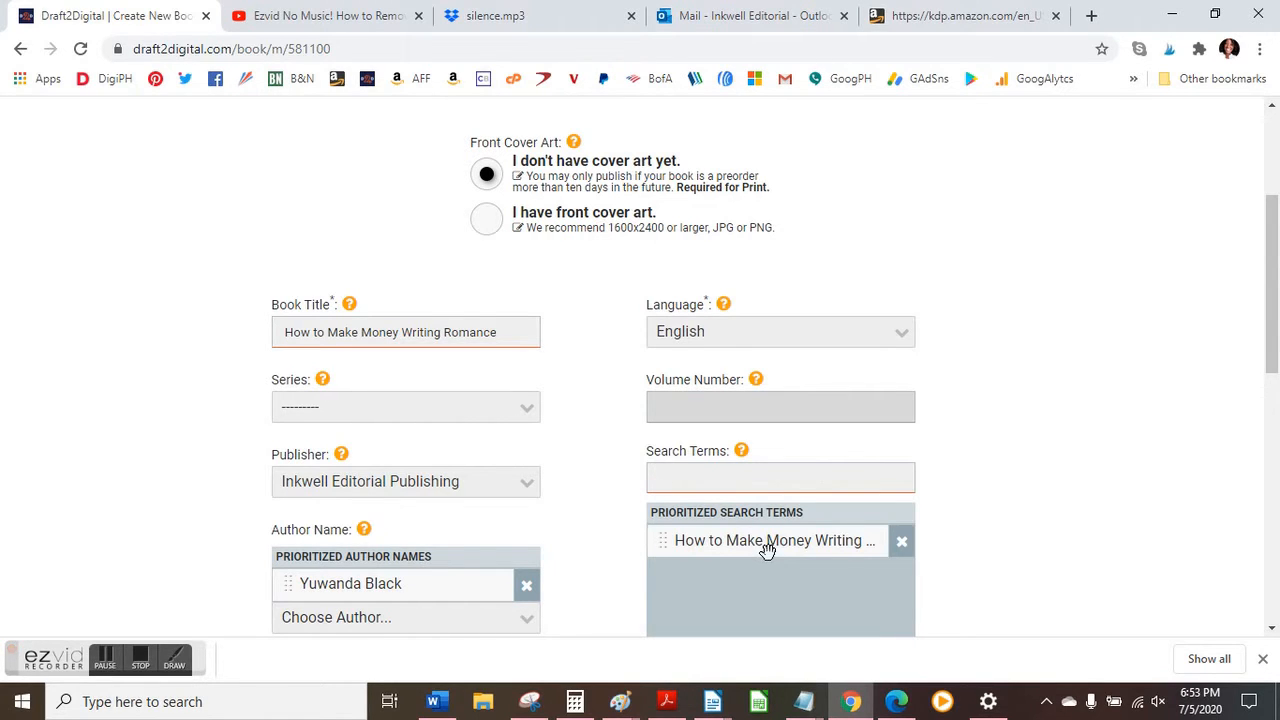
{"action": "left_click_drag", "start_coordinate": [1274, 350], "coordinate": [1275, 510]}
{"action": "left_click", "coordinate": [600, 540]}
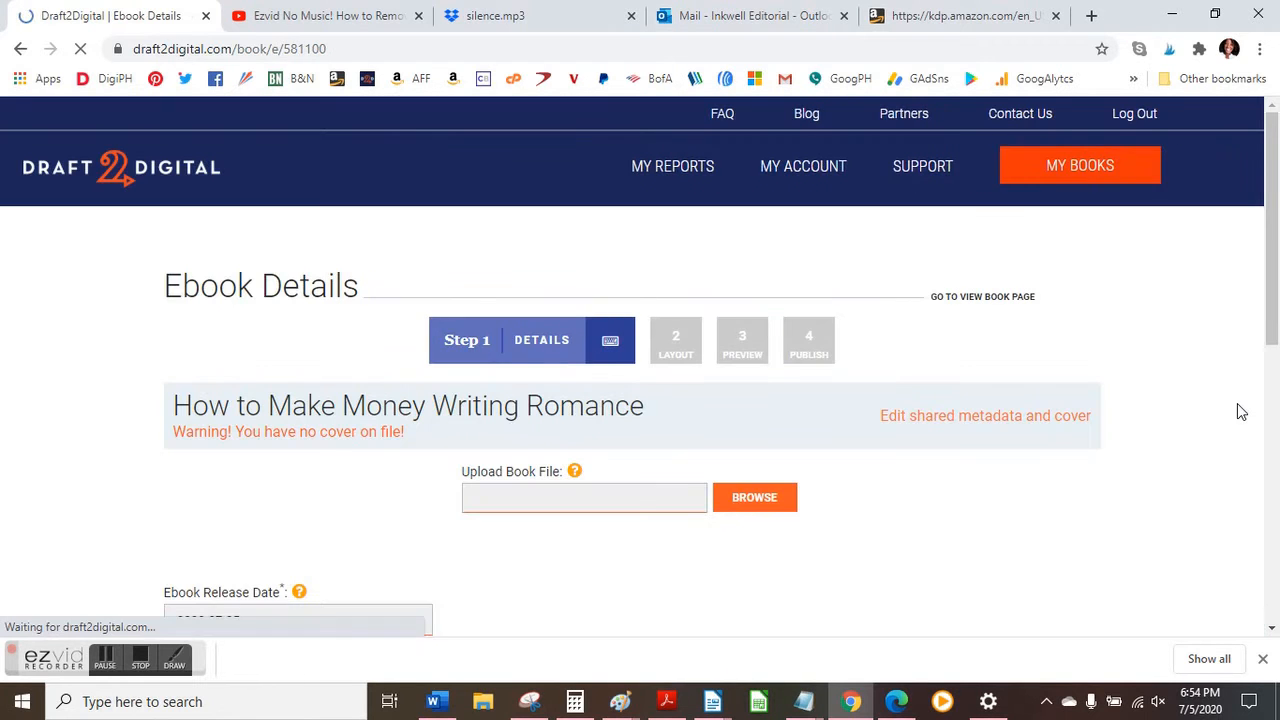
Upload the MASTERD2D manuscript file and place the cursor in the ebook description
{"action": "left_click_drag", "start_coordinate": [1271, 209], "coordinate": [1271, 236]}
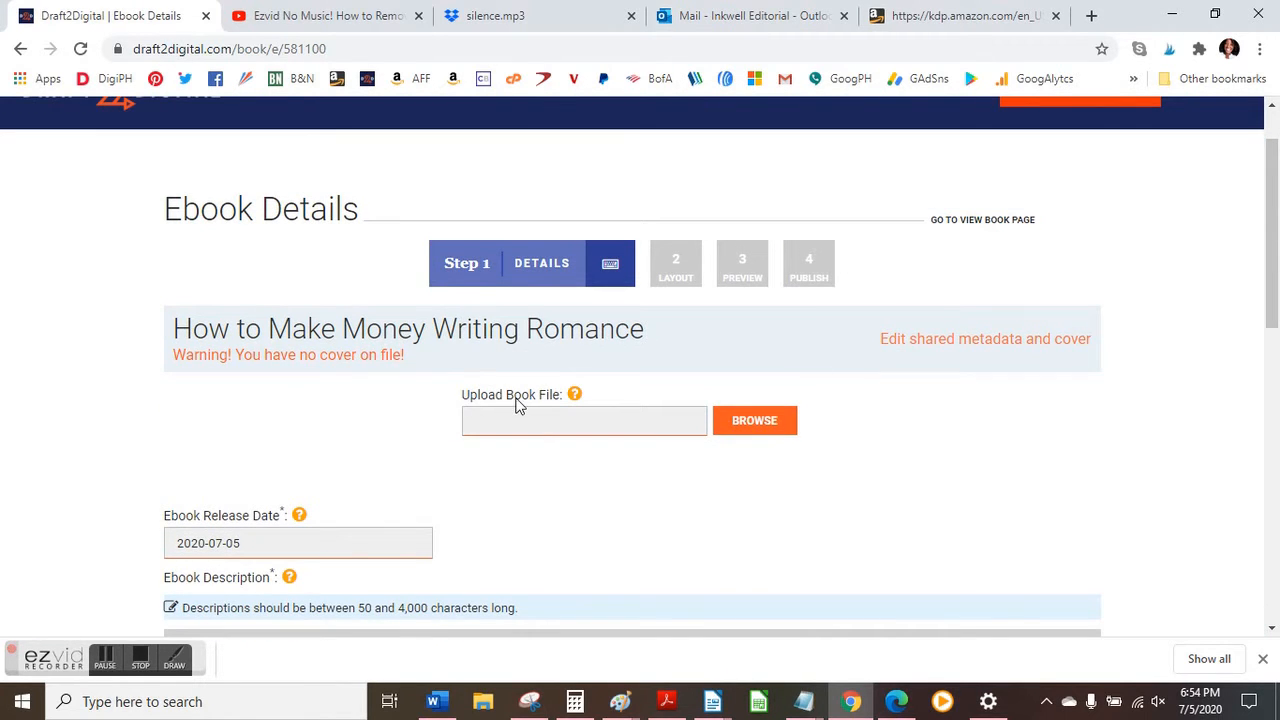
{"action": "left_click", "coordinate": [752, 430]}
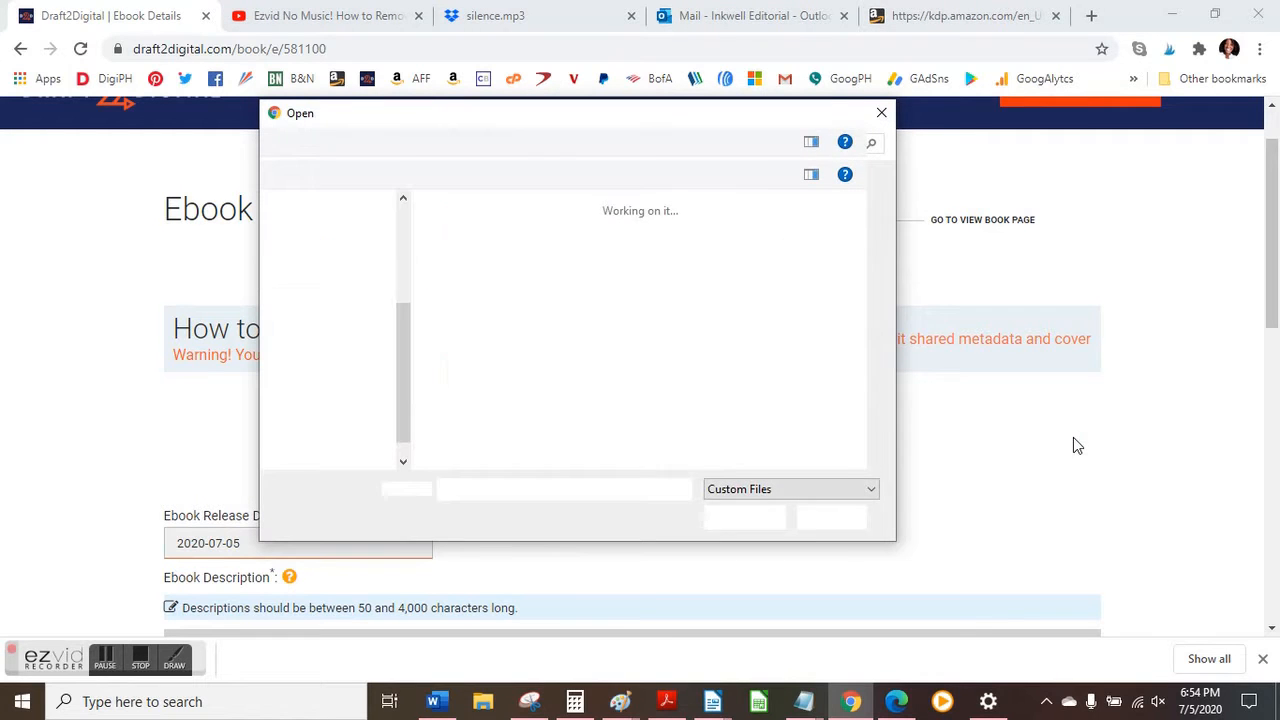
{"action": "scroll", "coordinate": [890, 330], "scroll_direction": "down", "scroll_amount": 3}
{"action": "double_click", "coordinate": [529, 430]}
{"action": "left_click_drag", "start_coordinate": [1277, 258], "coordinate": [1277, 317]}
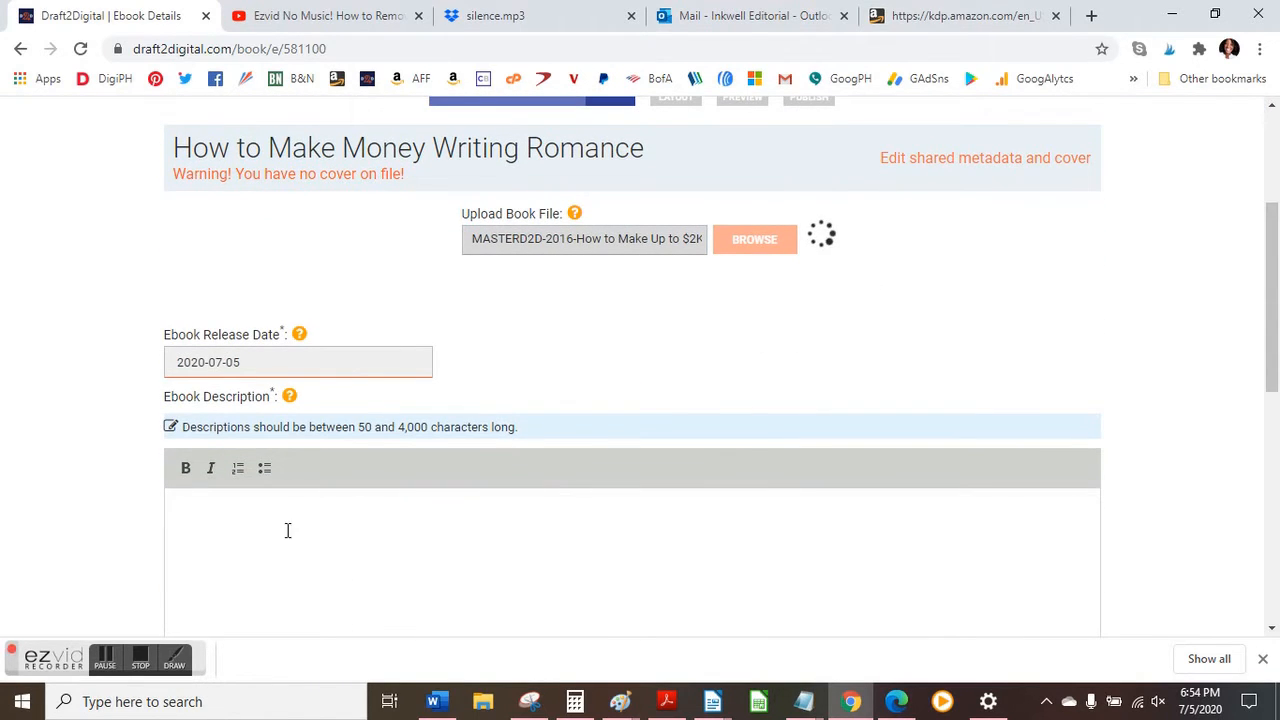
{"action": "left_click", "coordinate": [232, 514]}
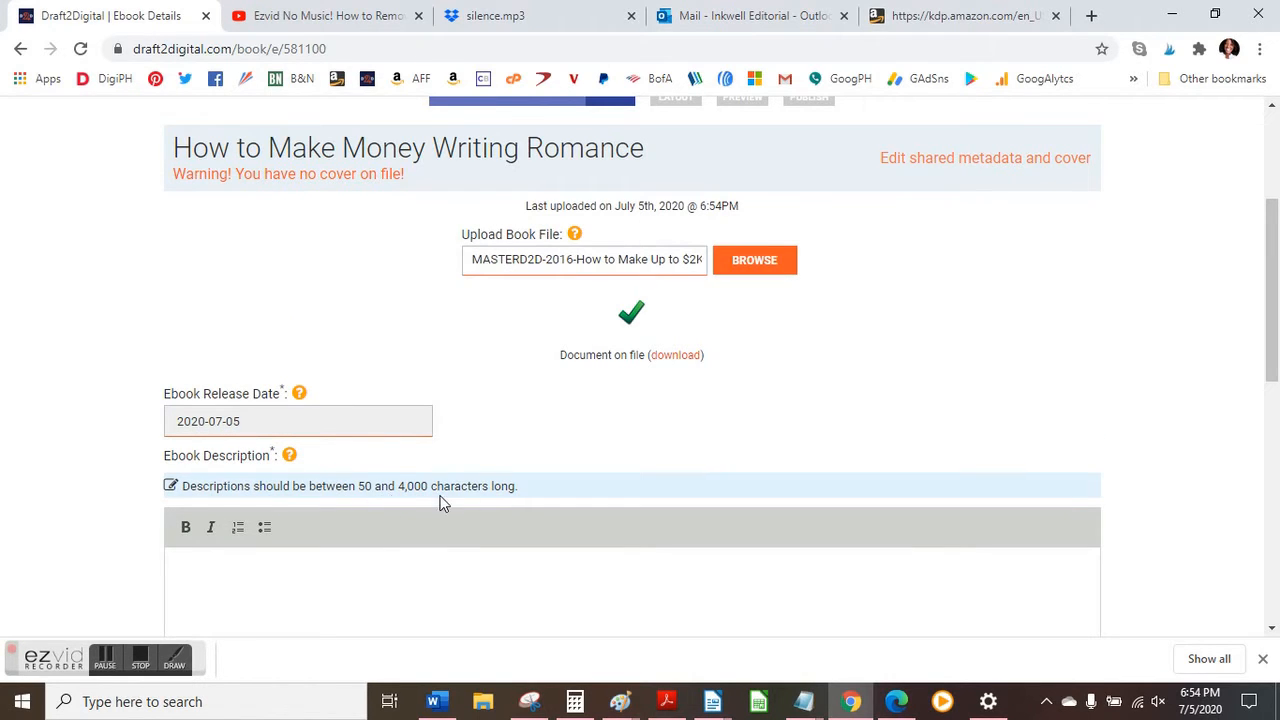
{"action": "scroll", "coordinate": [306, 444], "scroll_direction": "down", "scroll_amount": 2}
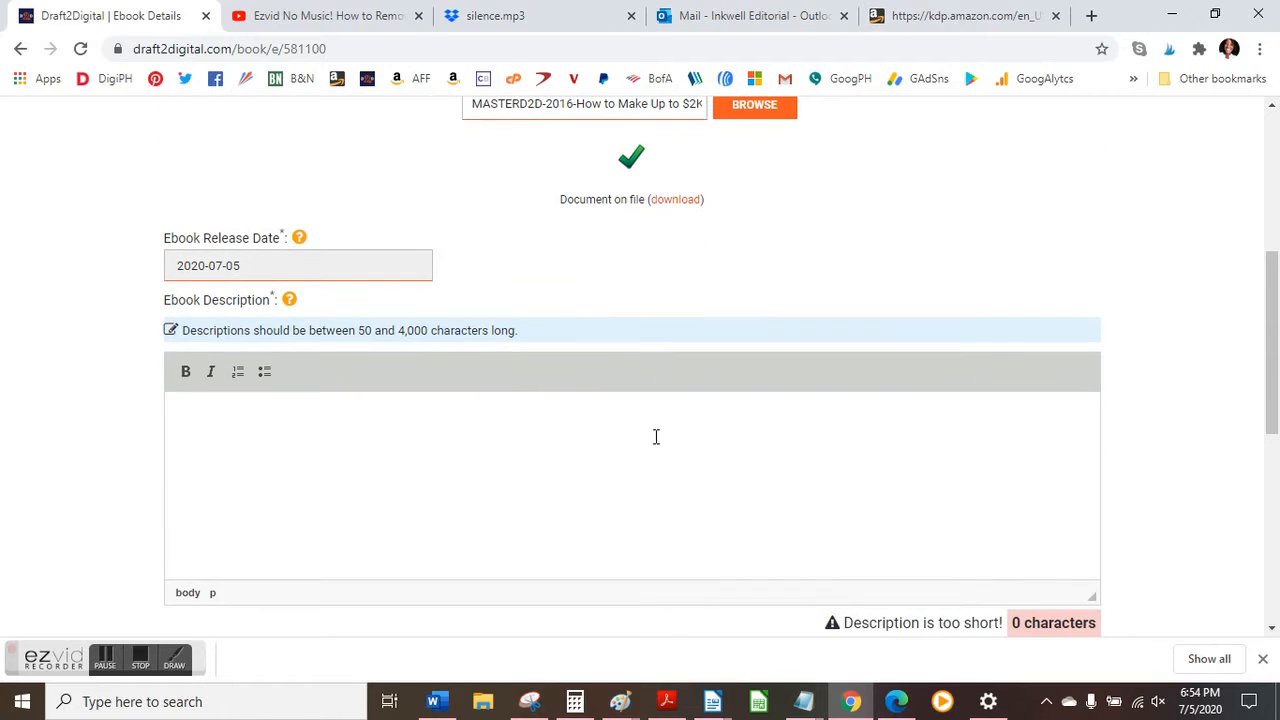
Paste the title into the description five times, choose the free Draft2Digital ISBN, and save
{"action": "key", "text": "ctrl+v"}
{"action": "key", "text": "ctrl+v"}
{"action": "key", "text": "ctrl+v"}
{"action": "key", "text": "ctrl+v"}
{"action": "key", "text": "ctrl+v"}
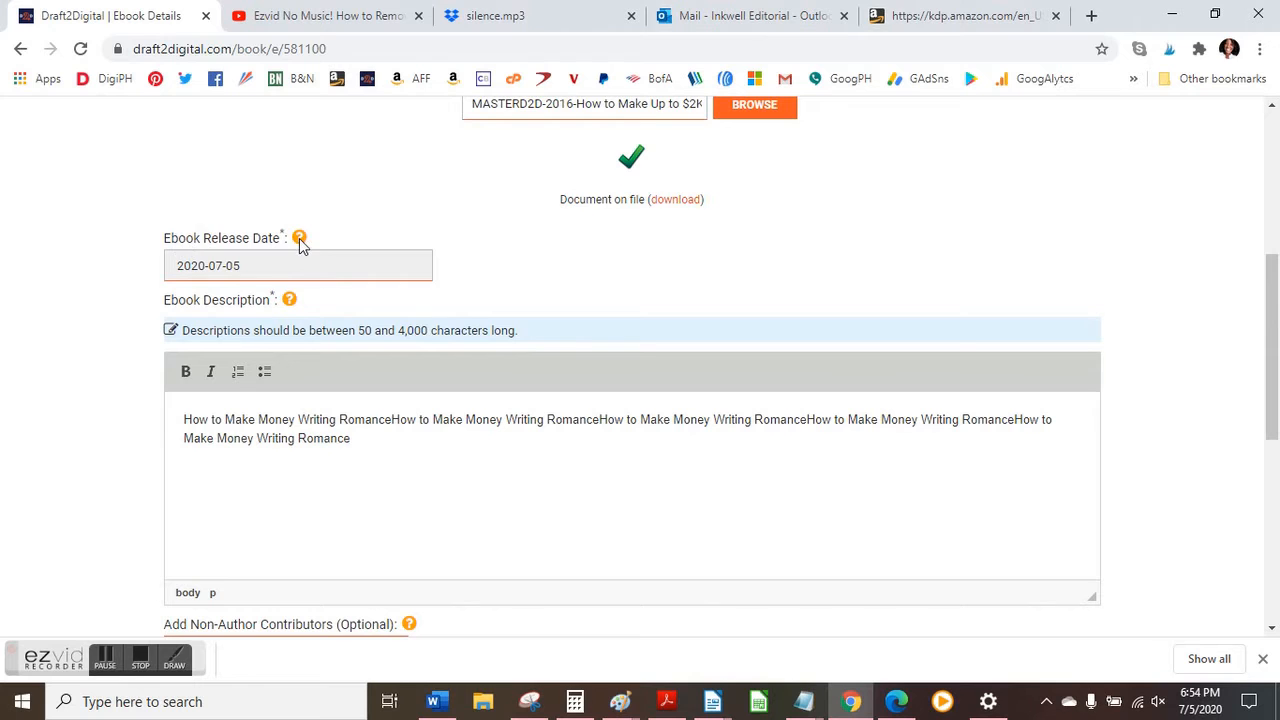
{"action": "left_click_drag", "start_coordinate": [1275, 313], "coordinate": [1277, 382]}
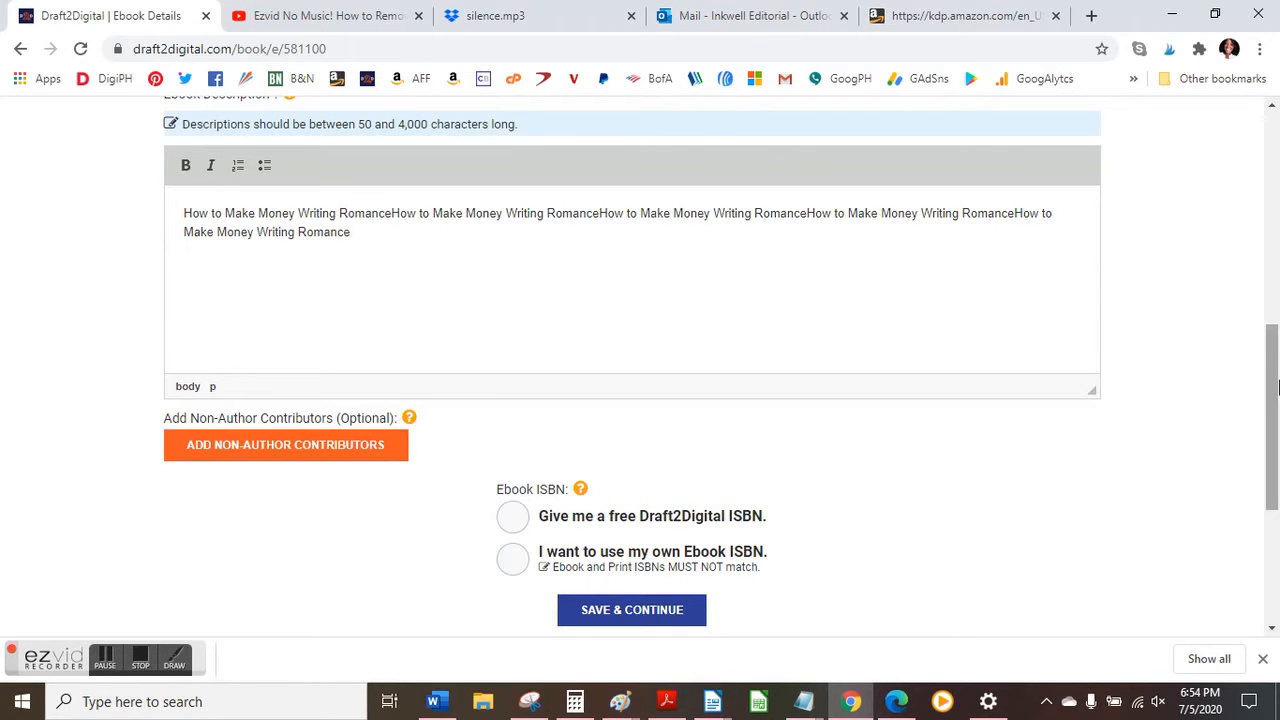
{"action": "left_click_drag", "start_coordinate": [1278, 387], "coordinate": [1278, 419]}
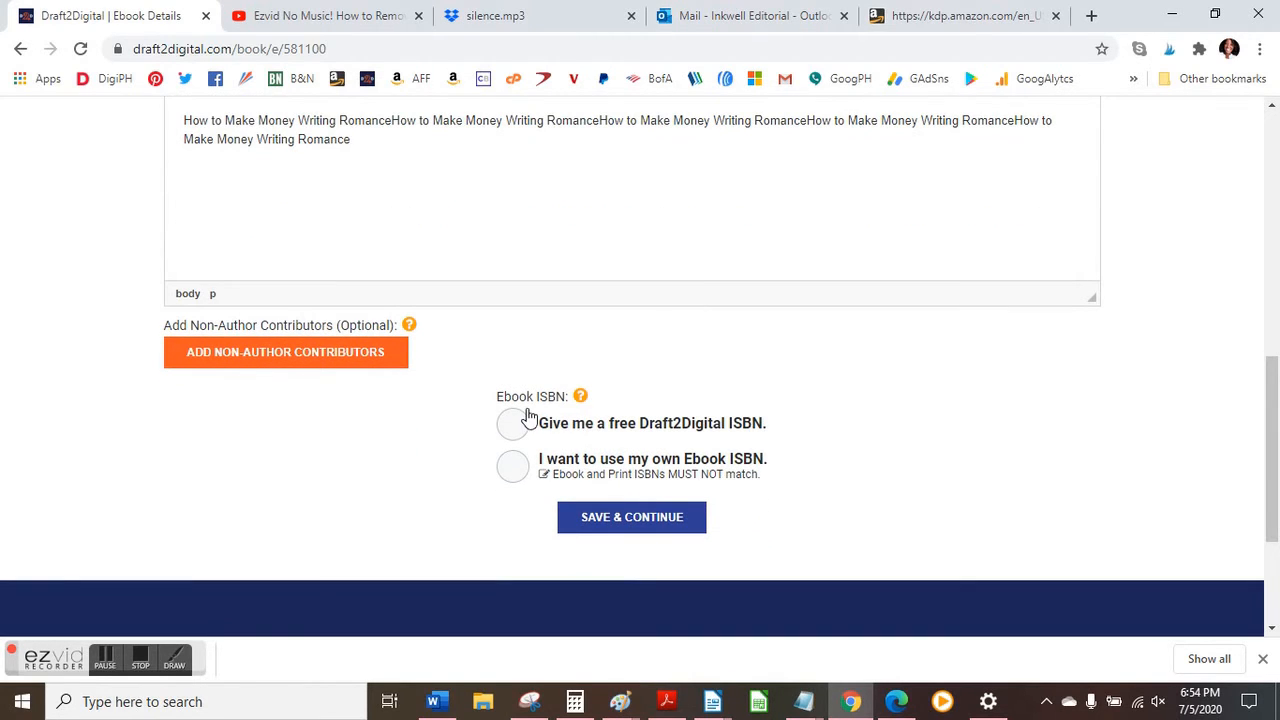
{"action": "left_click", "coordinate": [553, 430]}
{"action": "scroll", "coordinate": [567, 427], "scroll_direction": "down", "scroll_amount": 1}
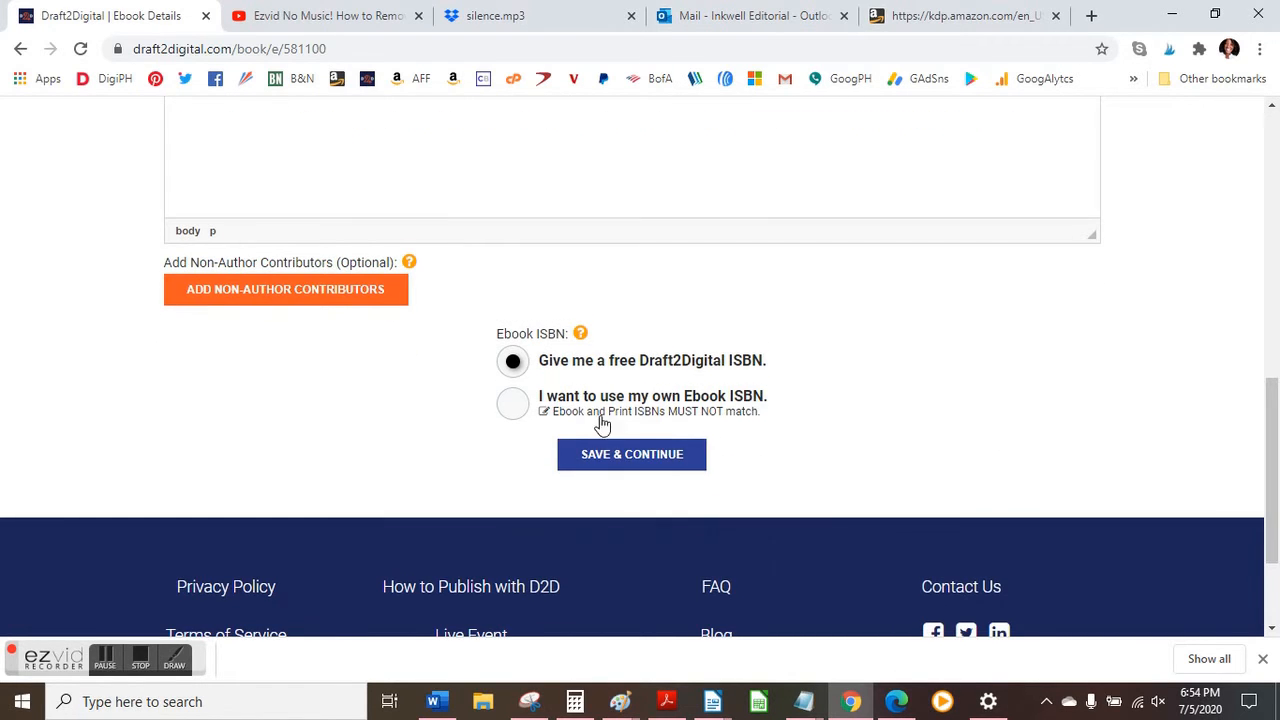
{"action": "left_click", "coordinate": [657, 457]}
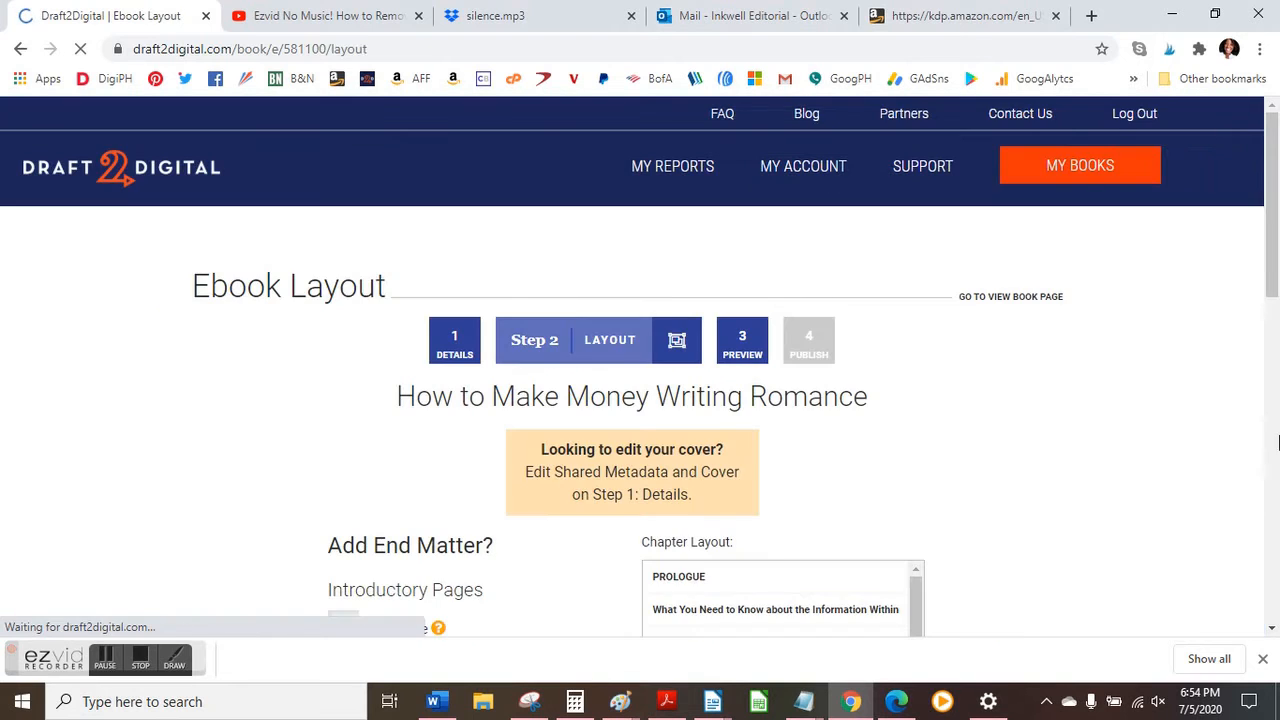
Review the detected chapters from Prologue to About the Author, then report them as wrong
{"action": "scroll", "coordinate": [1277, 298], "scroll_direction": "down", "scroll_amount": 2}
{"action": "scroll", "coordinate": [1277, 298], "scroll_direction": "down", "scroll_amount": 2}
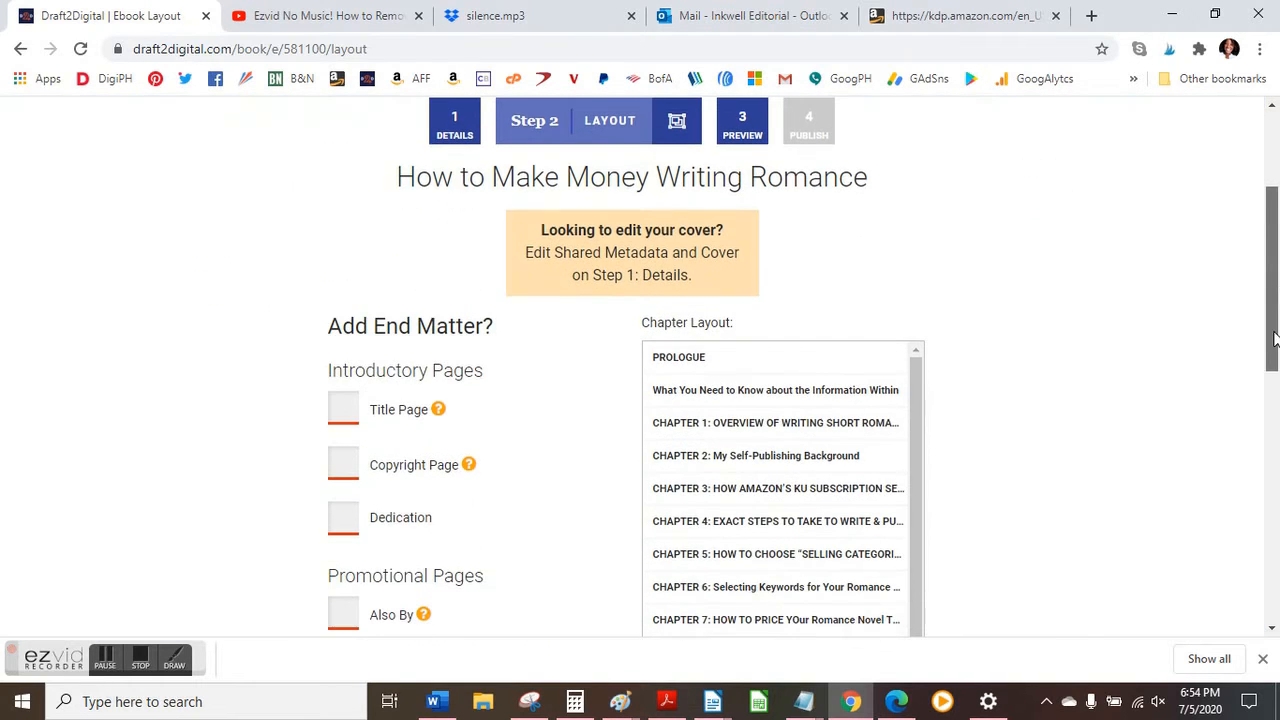
{"action": "scroll", "coordinate": [1273, 300], "scroll_direction": "down", "scroll_amount": 2}
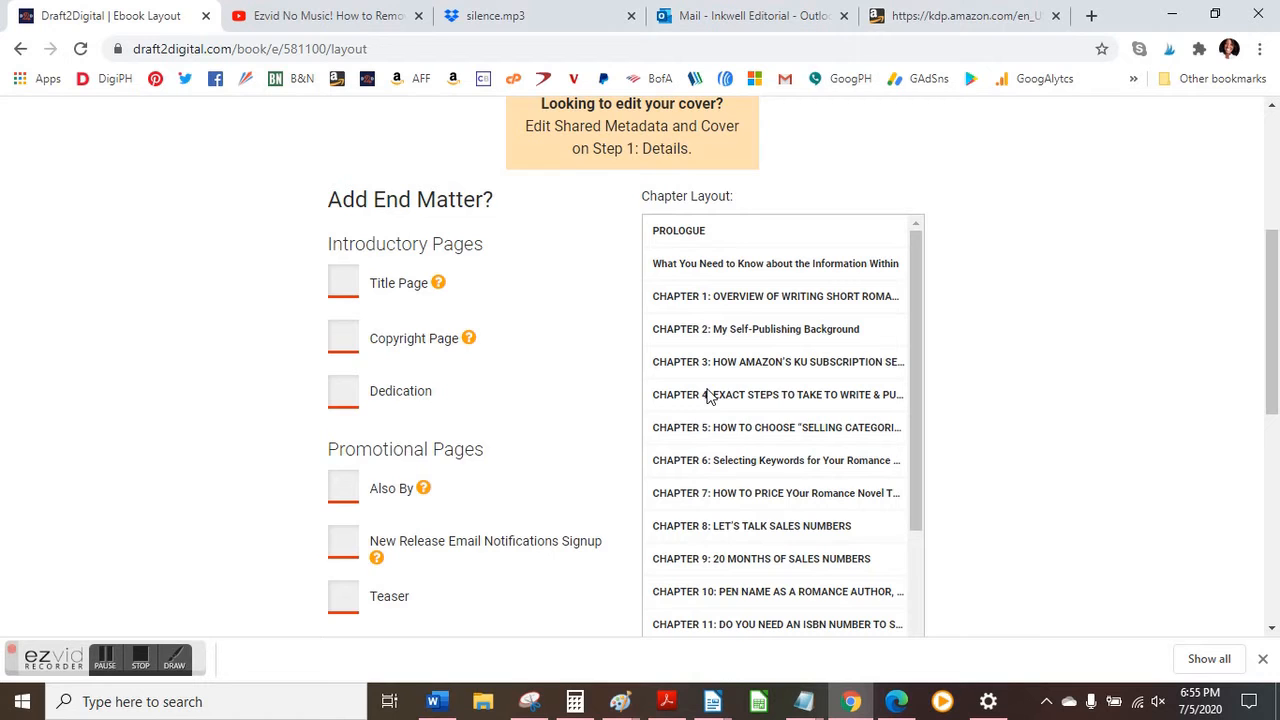
{"action": "scroll", "coordinate": [922, 392], "scroll_direction": "down", "scroll_amount": 3}
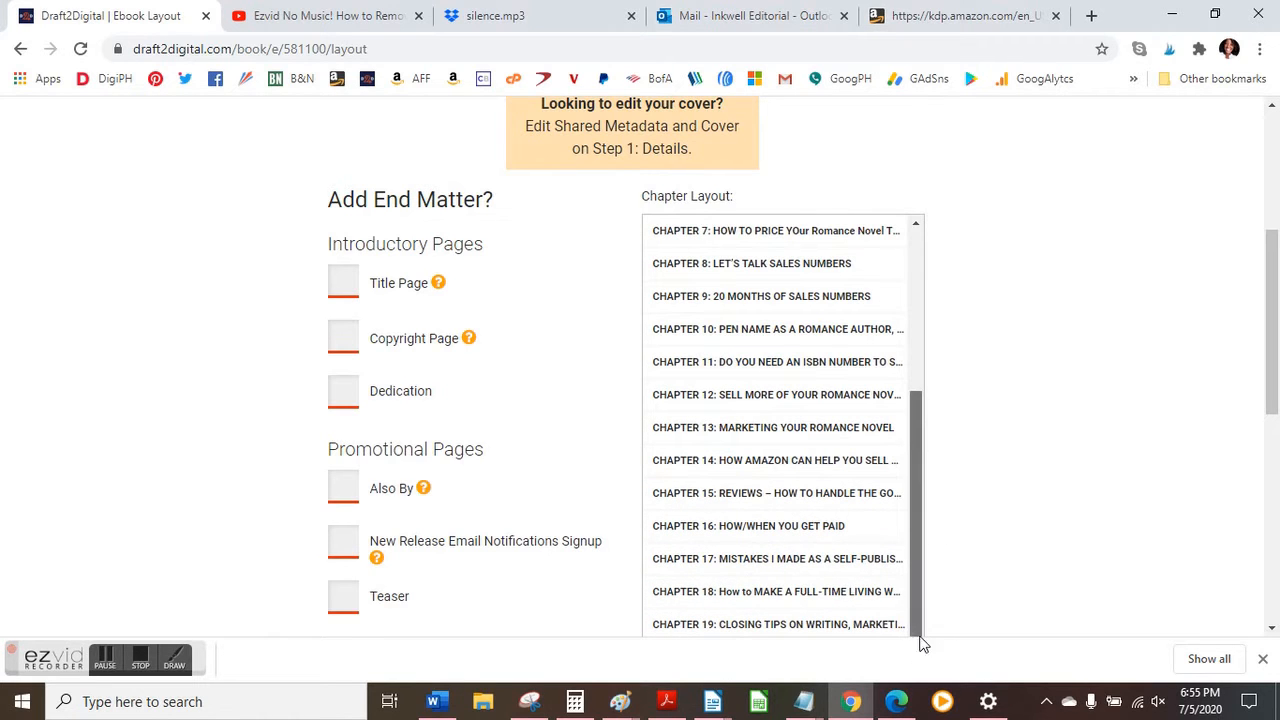
{"action": "scroll", "coordinate": [918, 601], "scroll_direction": "down", "scroll_amount": 4}
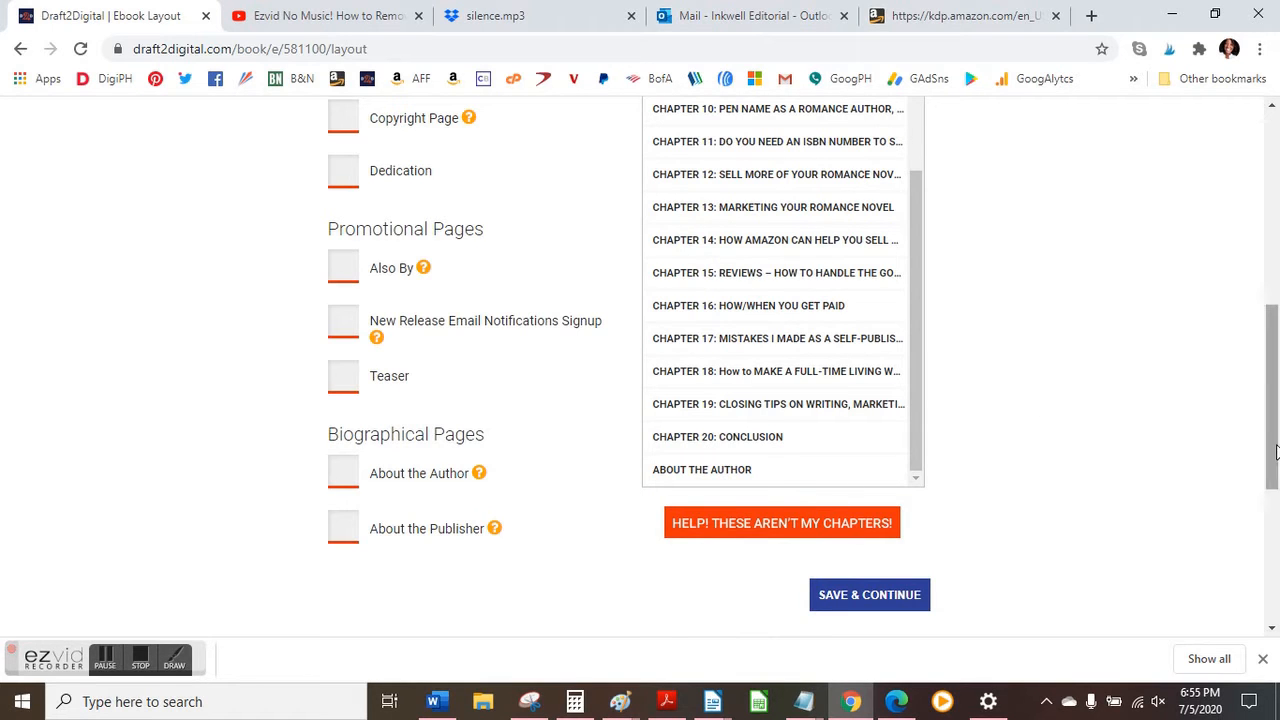
{"action": "left_click_drag", "start_coordinate": [1275, 450], "coordinate": [1275, 442]}
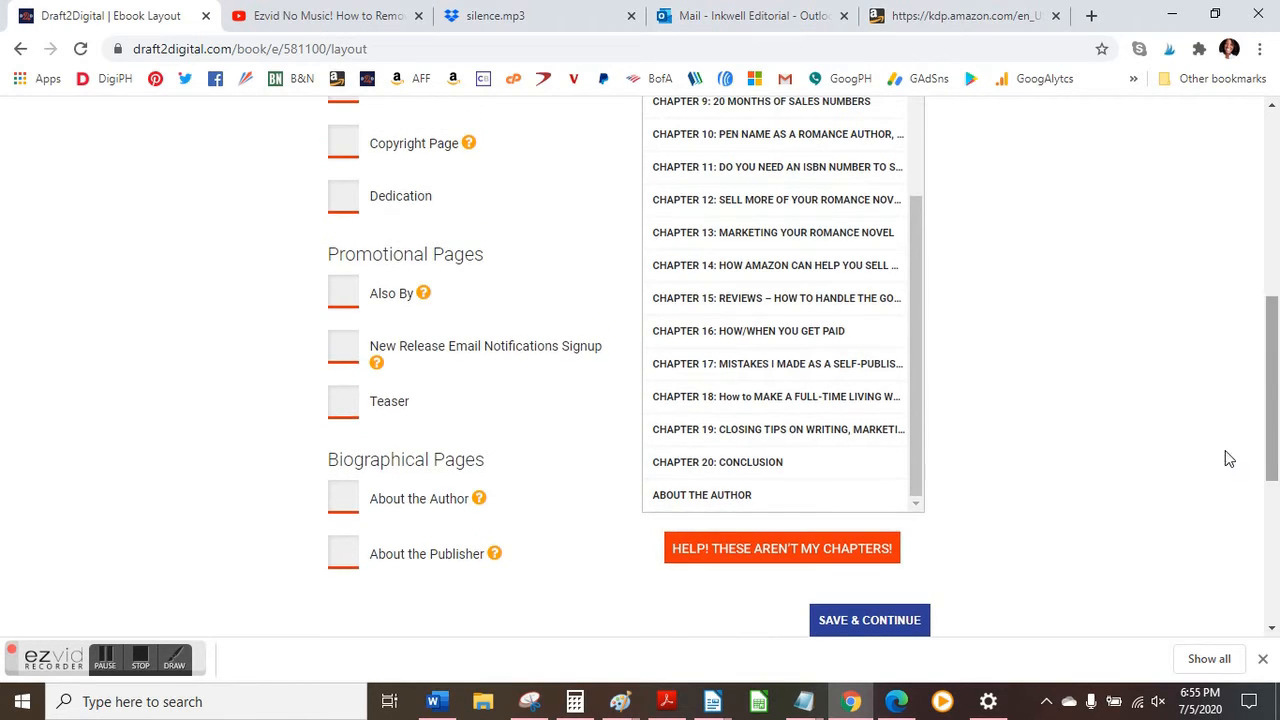
{"action": "left_click", "coordinate": [786, 551]}
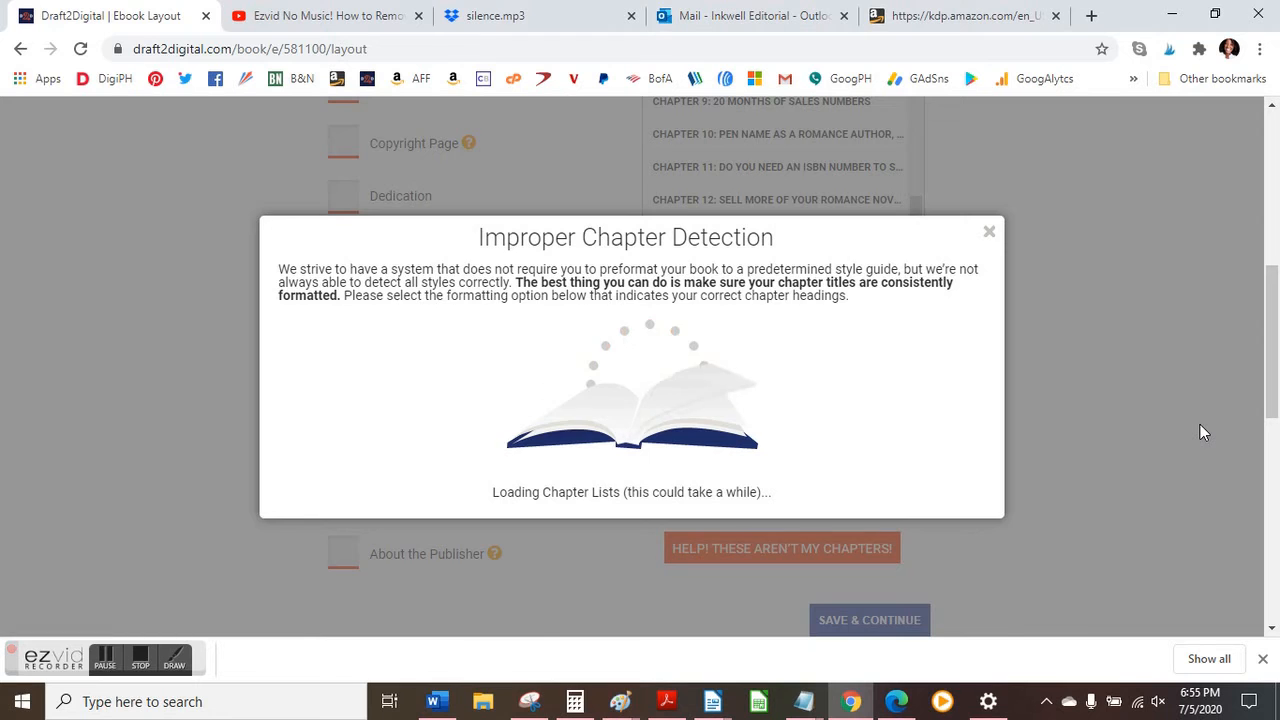
Leave the Improper Chapter Detection check and go back to the layout
{"action": "left_click_drag", "start_coordinate": [1274, 366], "coordinate": [1274, 350]}
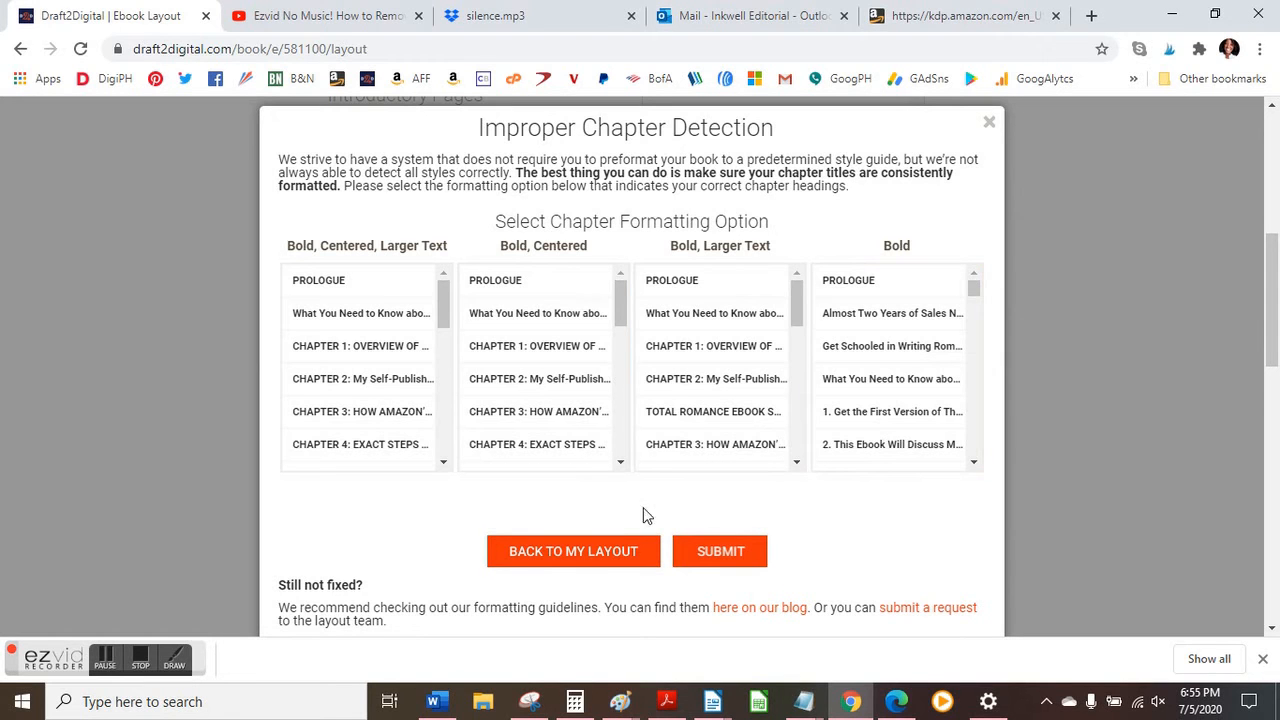
{"action": "left_click", "coordinate": [585, 553]}
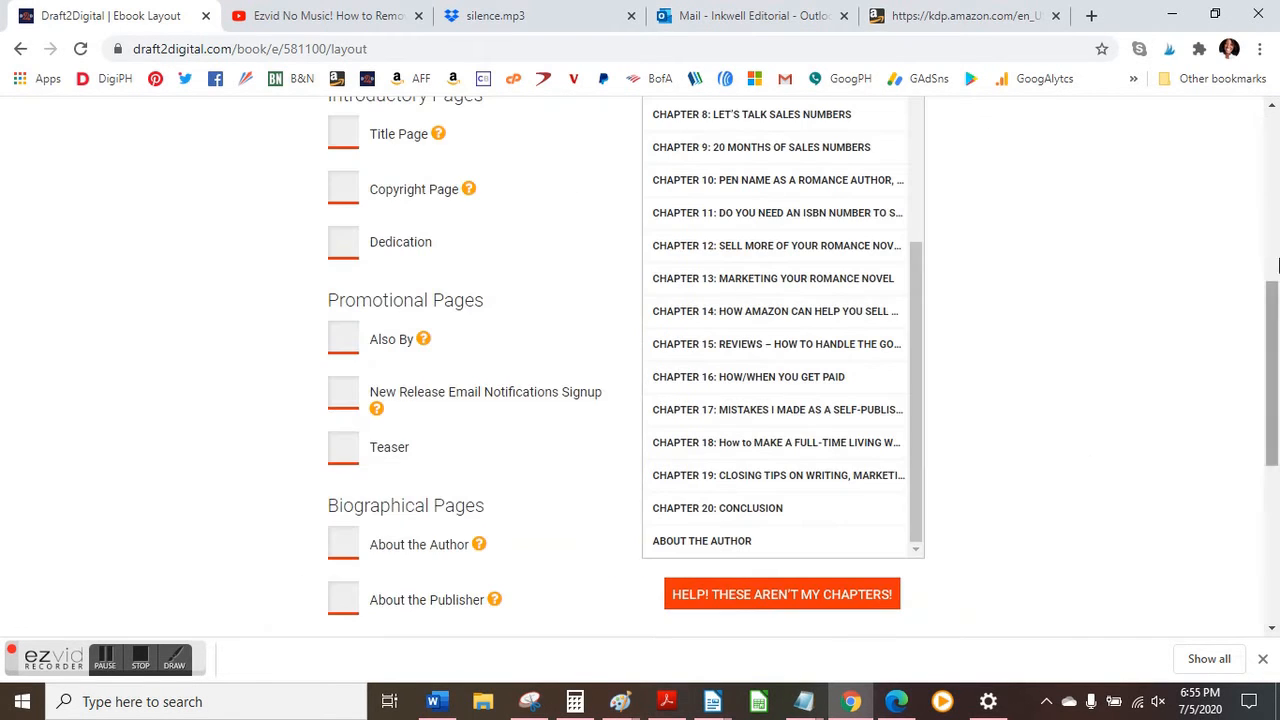
{"action": "scroll", "coordinate": [1275, 457], "scroll_direction": "down", "scroll_amount": 2}
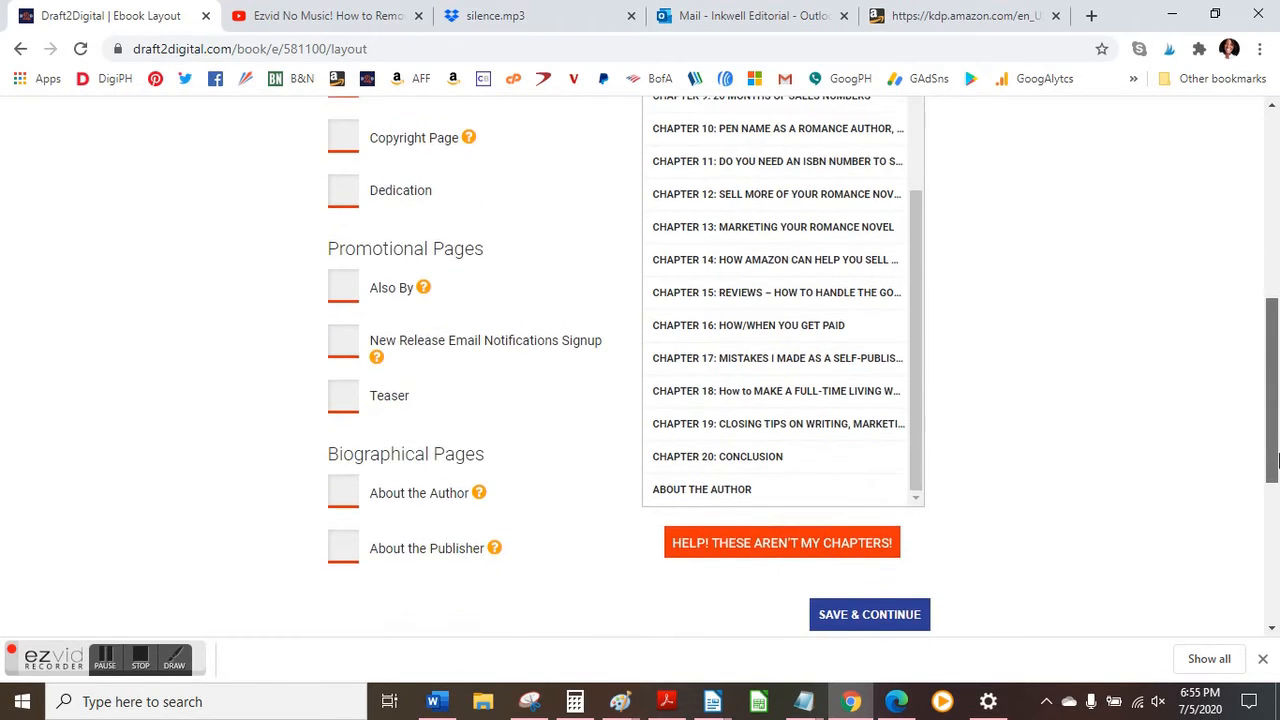
{"action": "scroll", "coordinate": [1275, 460], "scroll_direction": "up", "scroll_amount": 3}
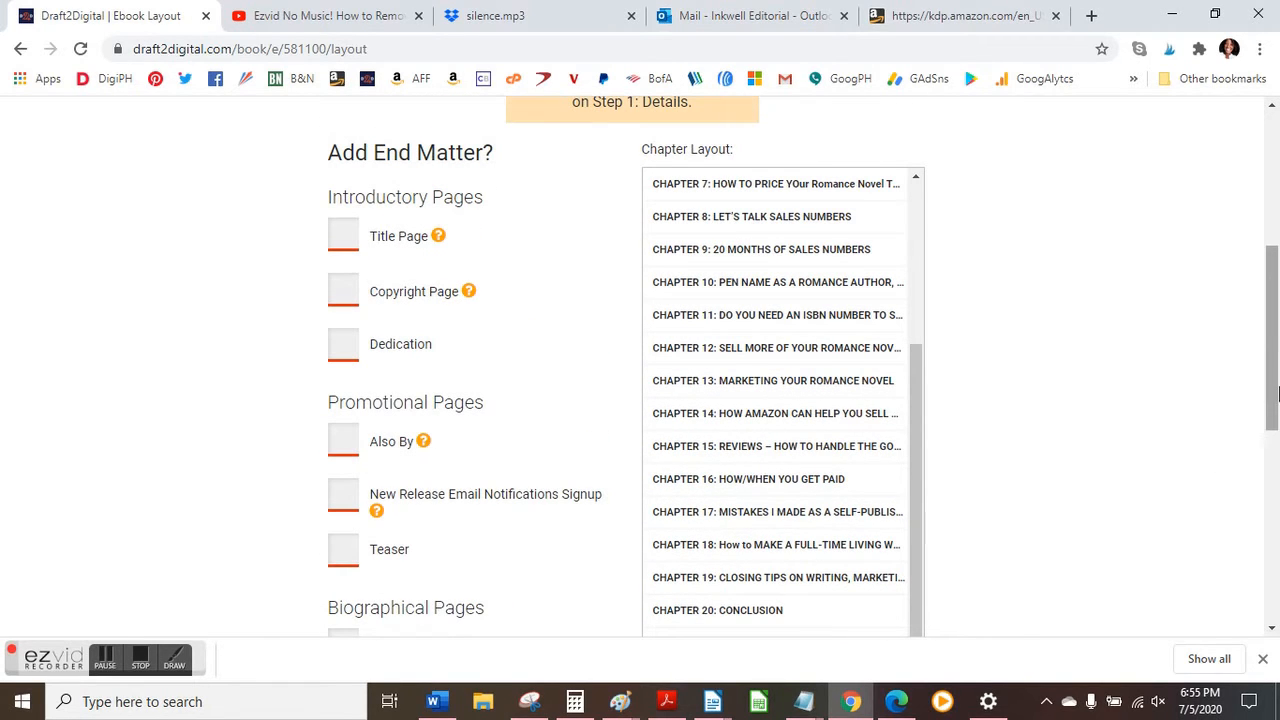
{"action": "left_click_drag", "start_coordinate": [1268, 393], "coordinate": [1272, 338]}
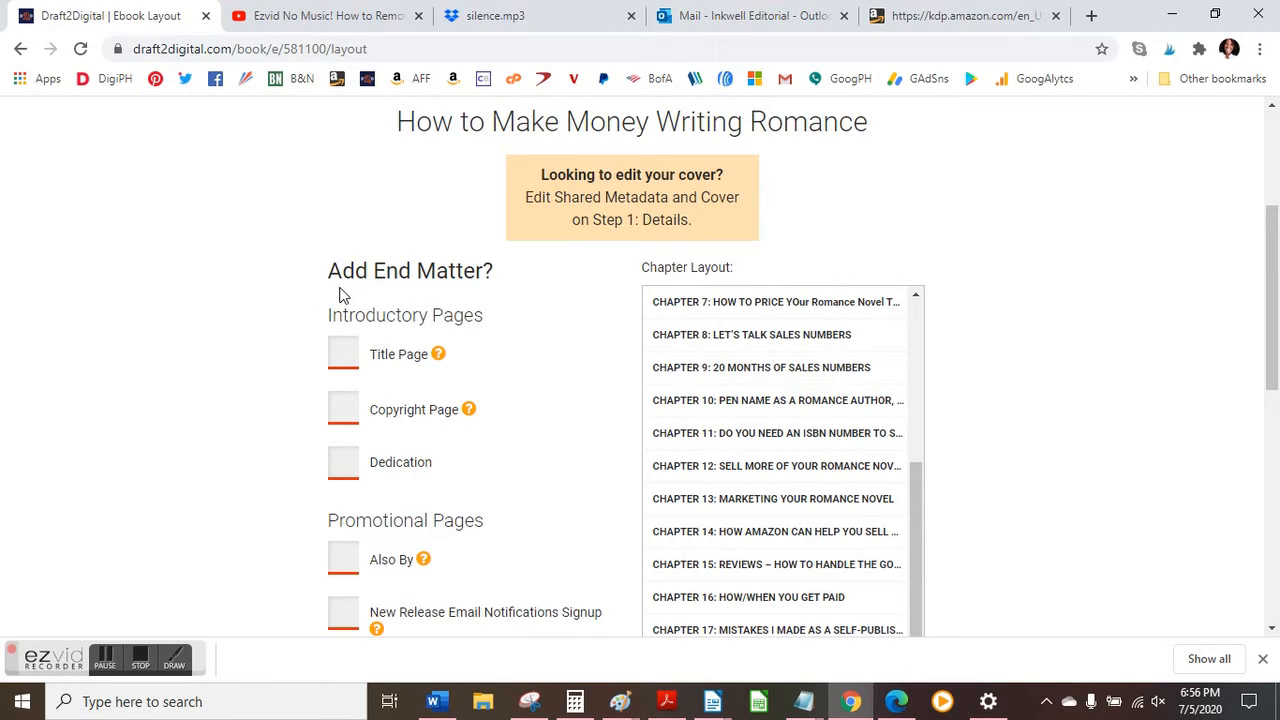
Add Title Page, Copyright Page and About the Publisher end matter, then save the layout
{"action": "left_click", "coordinate": [343, 352]}
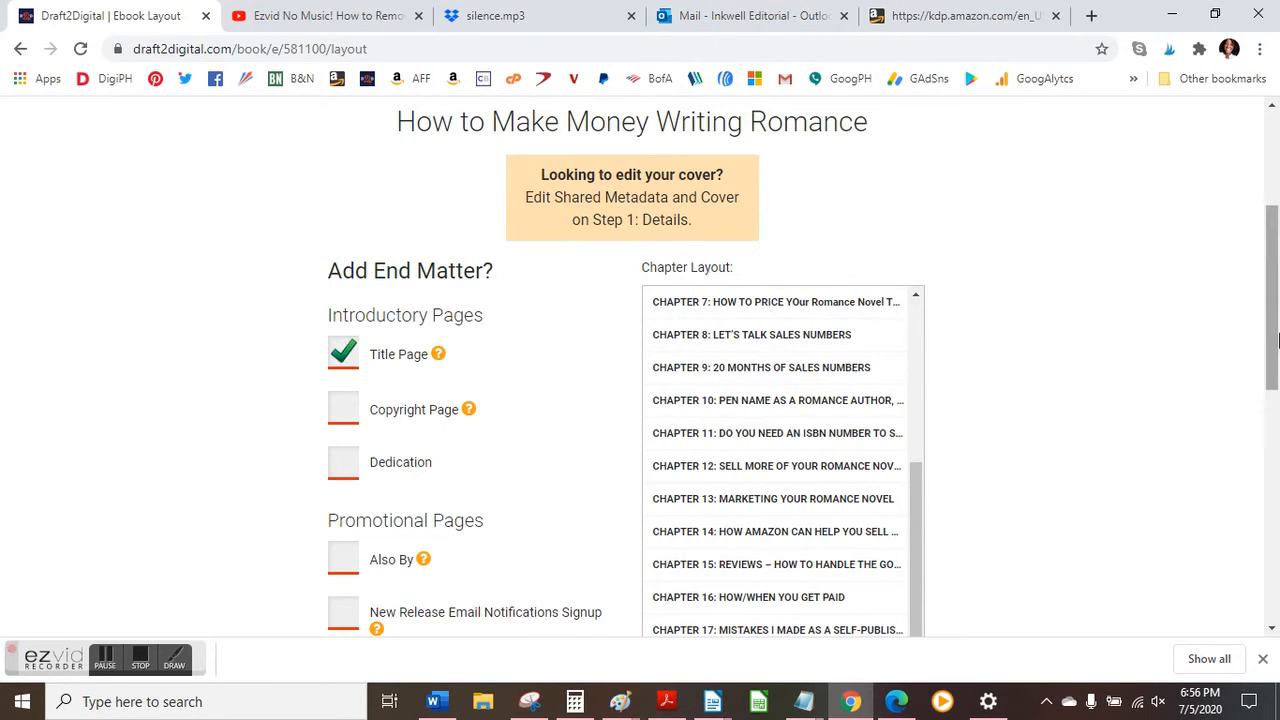
{"action": "left_click", "coordinate": [340, 408]}
{"action": "scroll", "coordinate": [374, 363], "scroll_direction": "down", "scroll_amount": 1}
{"action": "scroll", "coordinate": [317, 313], "scroll_direction": "down", "scroll_amount": 1}
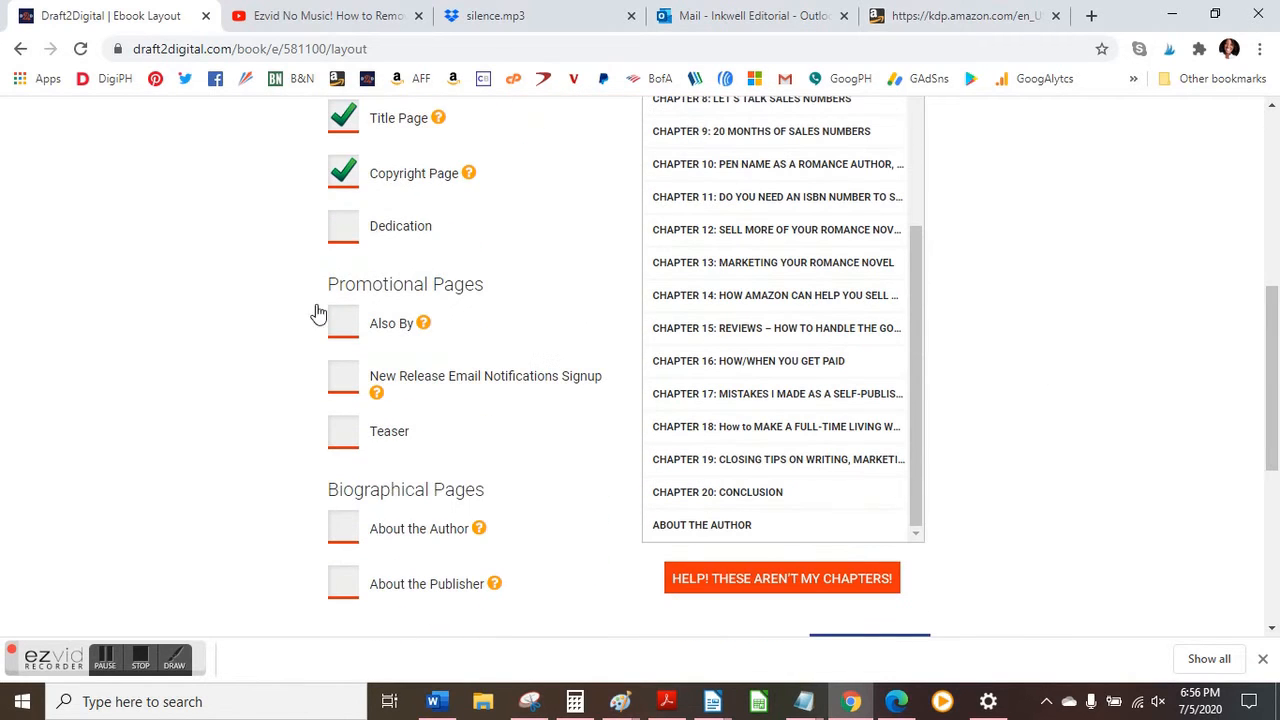
{"action": "mouse_move", "coordinate": [385, 323]}
{"action": "left_click_drag", "start_coordinate": [1275, 416], "coordinate": [1275, 436]}
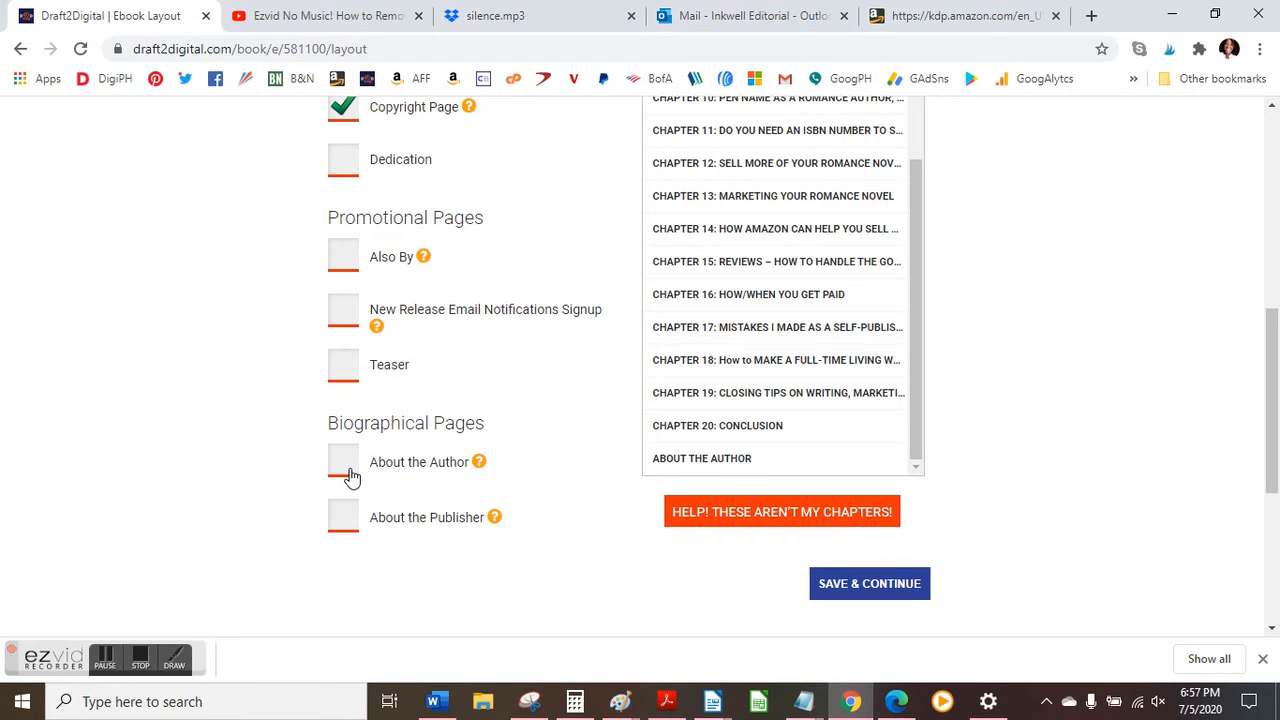
{"action": "left_click", "coordinate": [343, 520]}
{"action": "left_click", "coordinate": [1272, 508]}
{"action": "scroll", "coordinate": [876, 510], "scroll_direction": "up", "scroll_amount": 3}
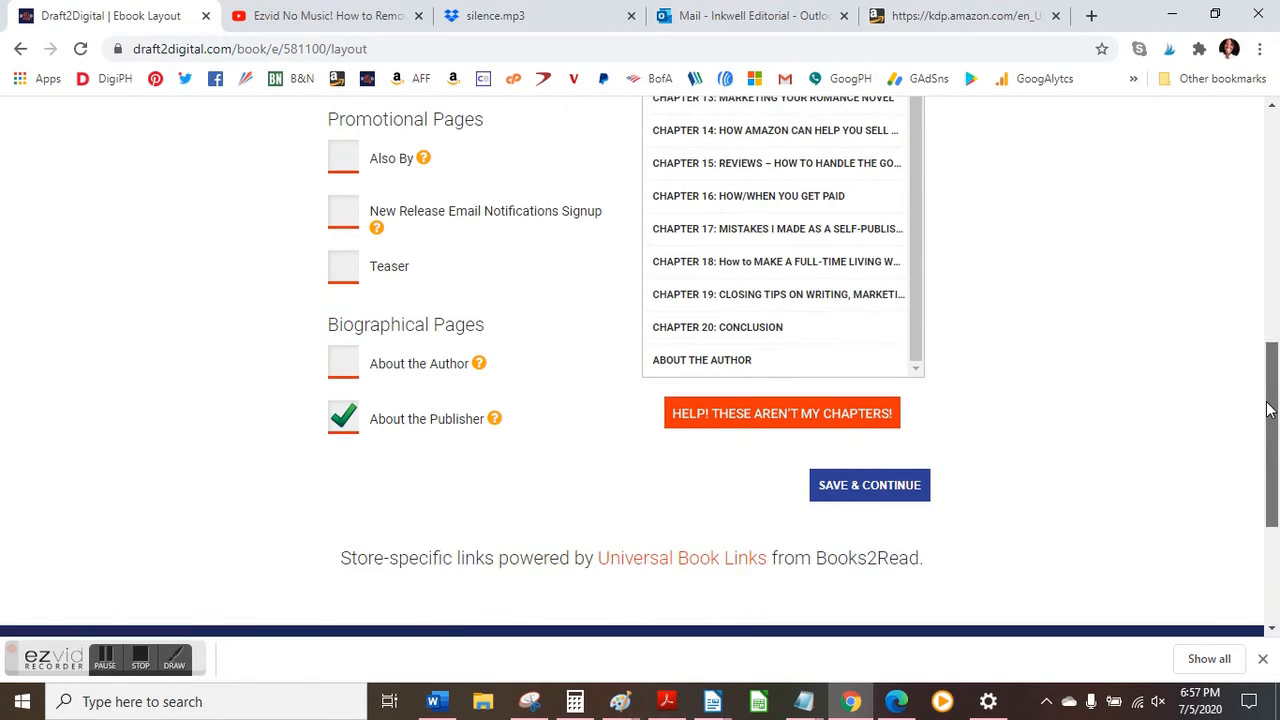
{"action": "left_click", "coordinate": [874, 505]}
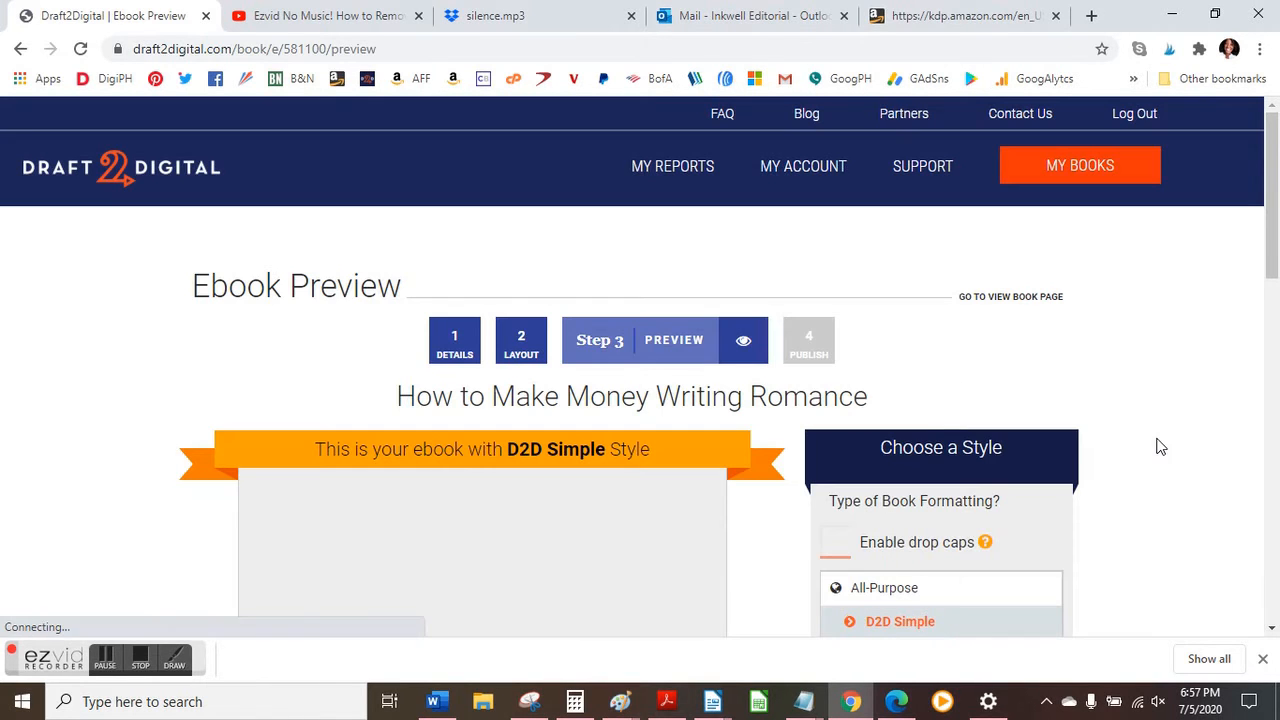
Scroll the D2D Simple ebook preview, which opens on the Prologue
{"action": "left_click_drag", "start_coordinate": [1271, 238], "coordinate": [1273, 323]}
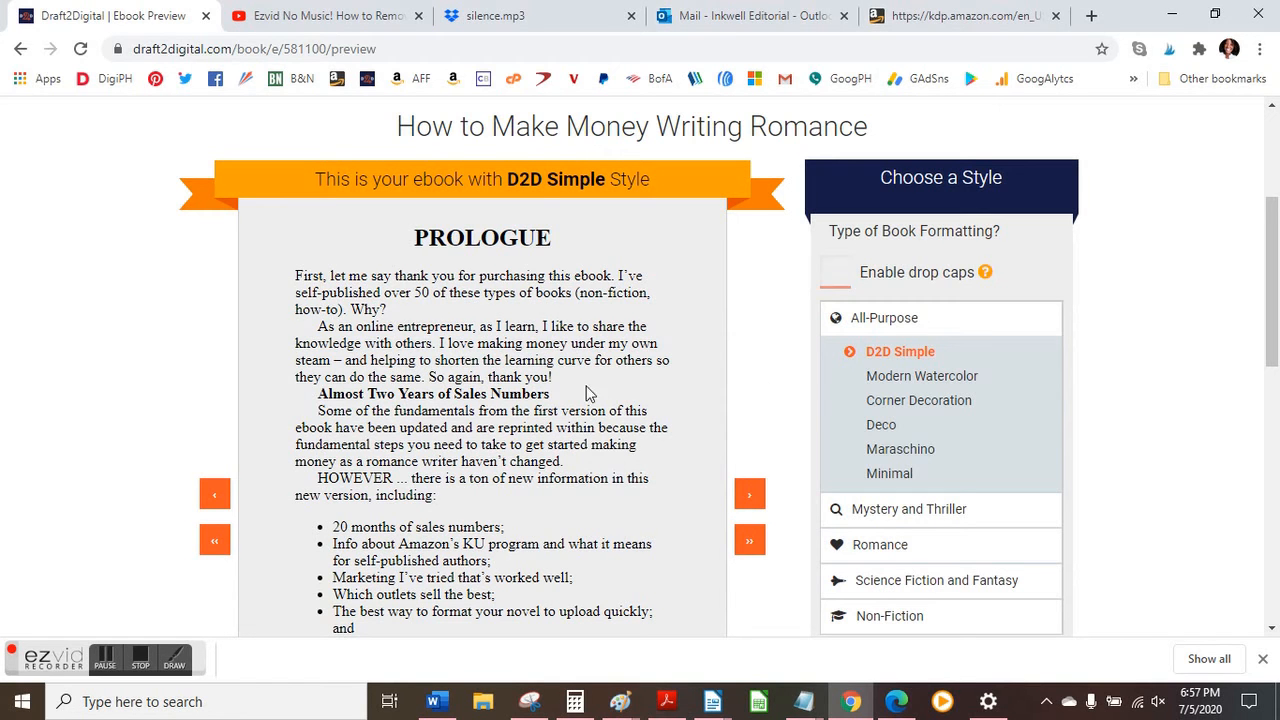
Expand the Non-Fiction styles and apply D2D Block to the ebook preview
{"action": "left_click_drag", "start_coordinate": [1274, 257], "coordinate": [1274, 265]}
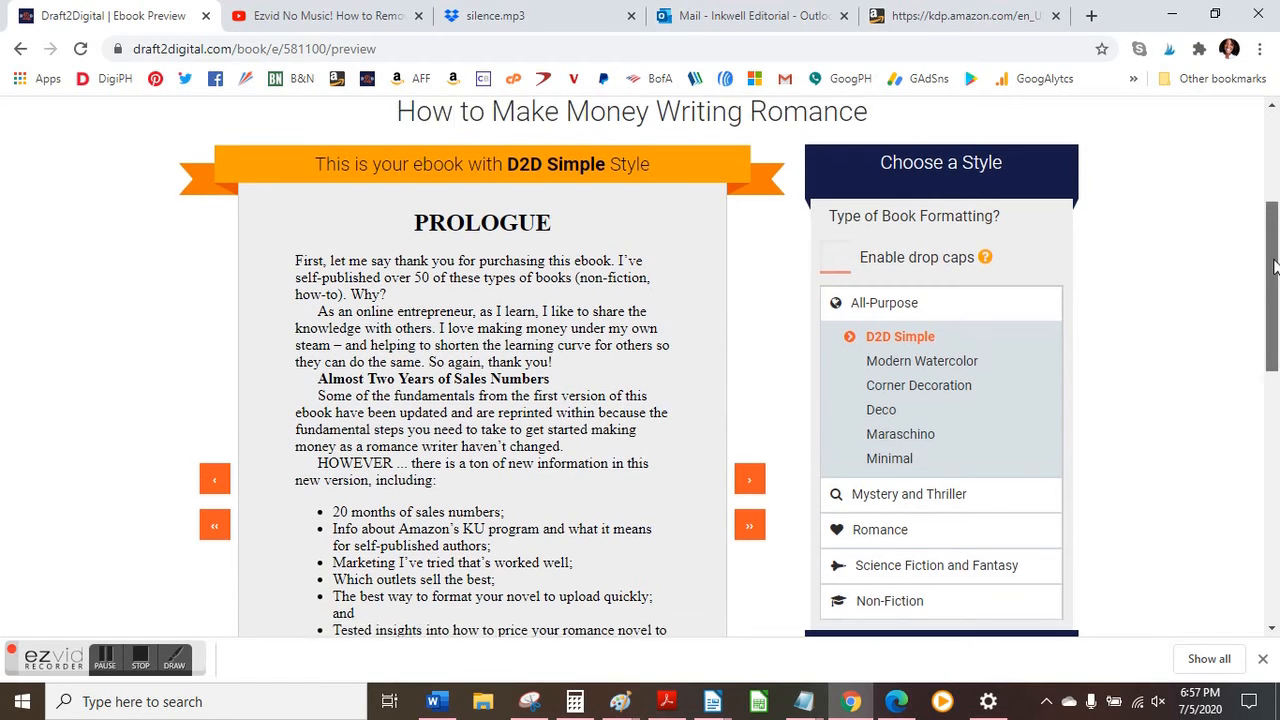
{"action": "scroll", "coordinate": [1274, 265], "scroll_direction": "down", "scroll_amount": 2}
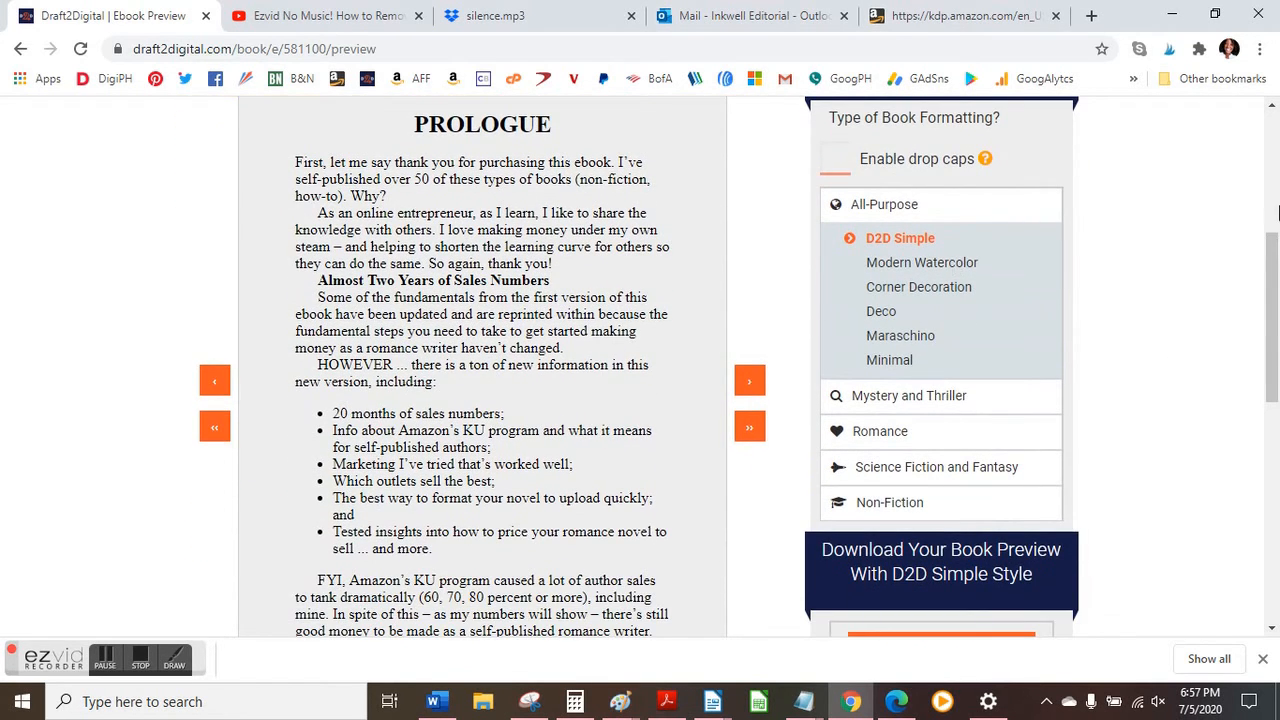
{"action": "scroll", "coordinate": [1277, 212], "scroll_direction": "up", "scroll_amount": 2}
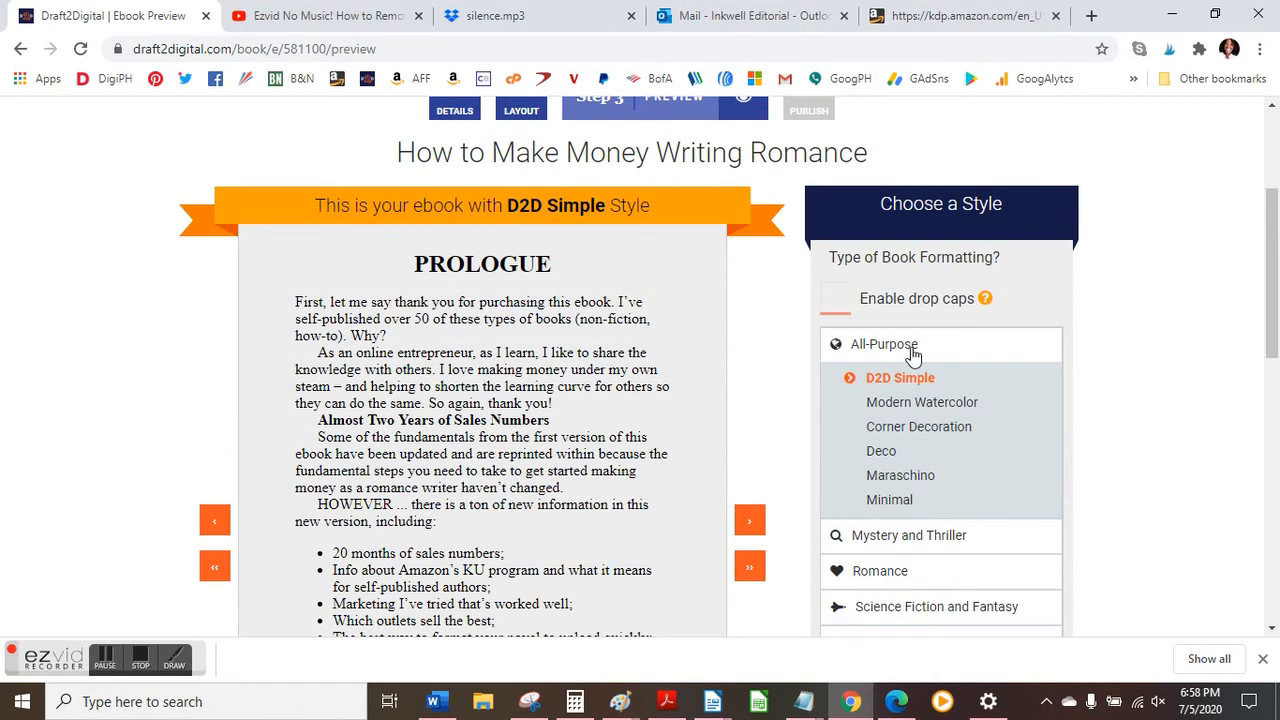
{"action": "scroll", "coordinate": [900, 400], "scroll_direction": "down", "scroll_amount": 2}
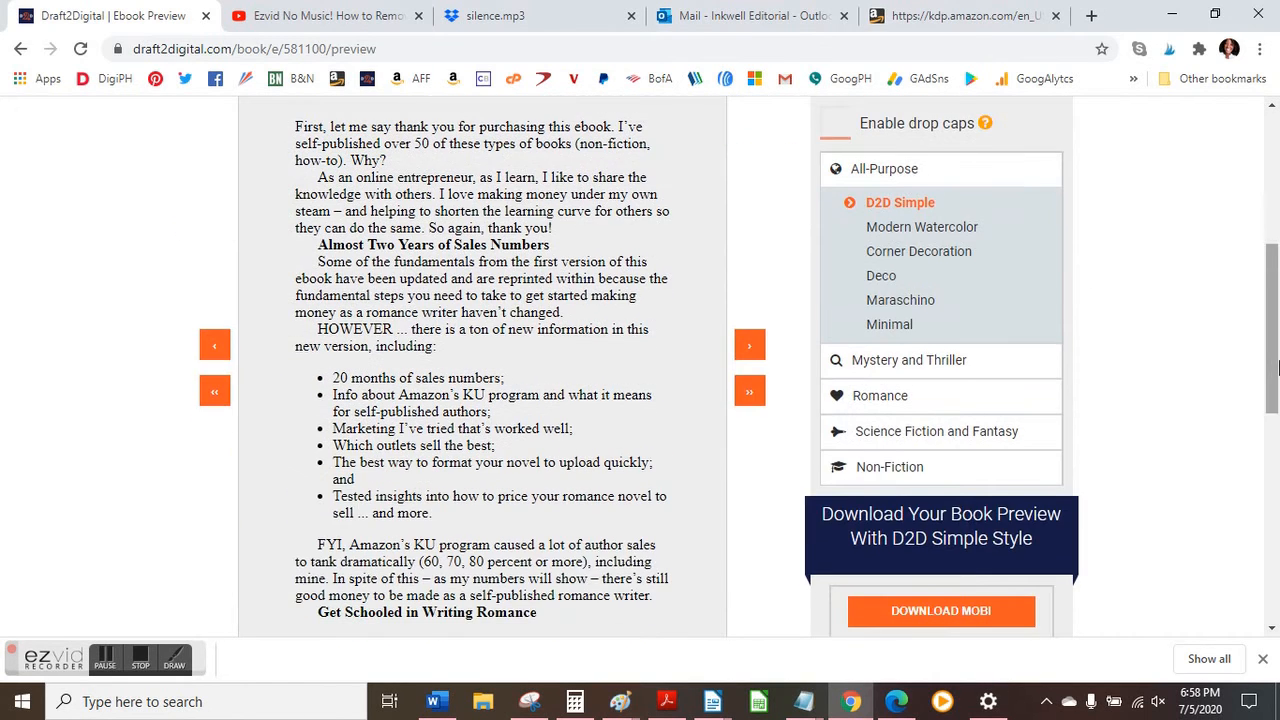
{"action": "left_click", "coordinate": [882, 468]}
{"action": "left_click", "coordinate": [916, 350]}
Compare the Textbook style against D2D Block, finally settling on D2D Block
{"action": "left_click_drag", "start_coordinate": [1274, 361], "coordinate": [1266, 318]}
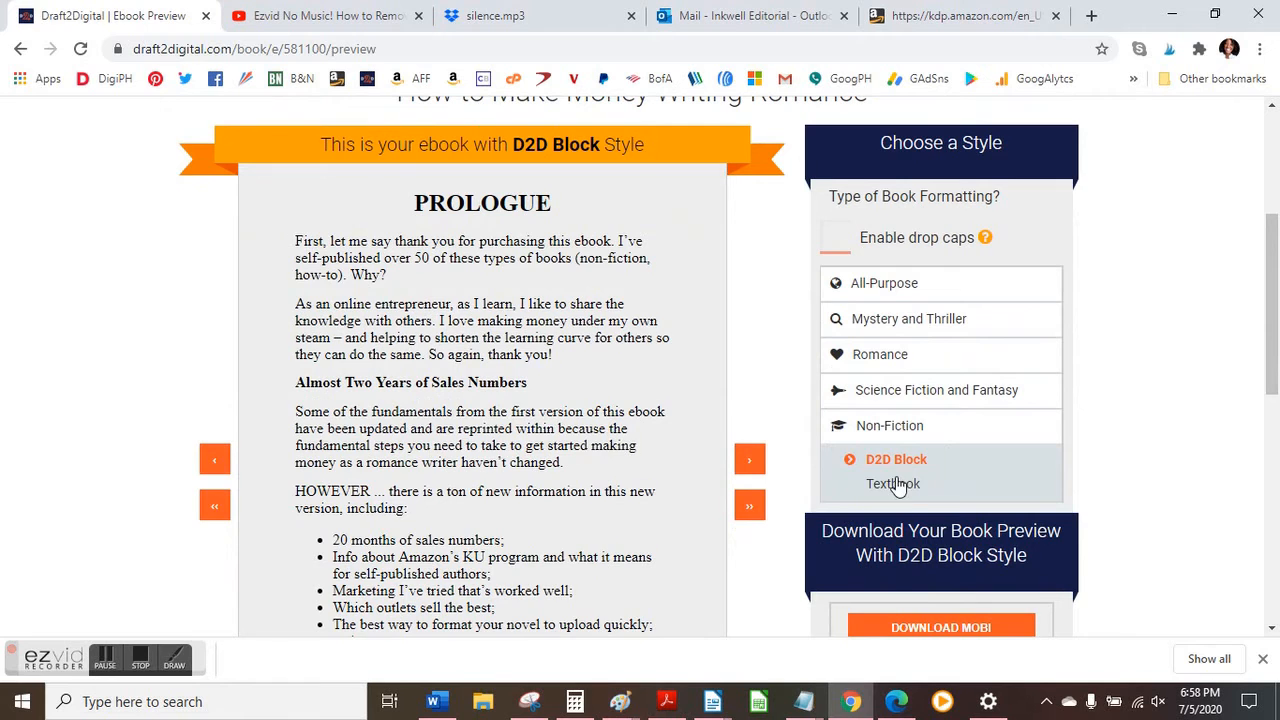
{"action": "left_click", "coordinate": [894, 484]}
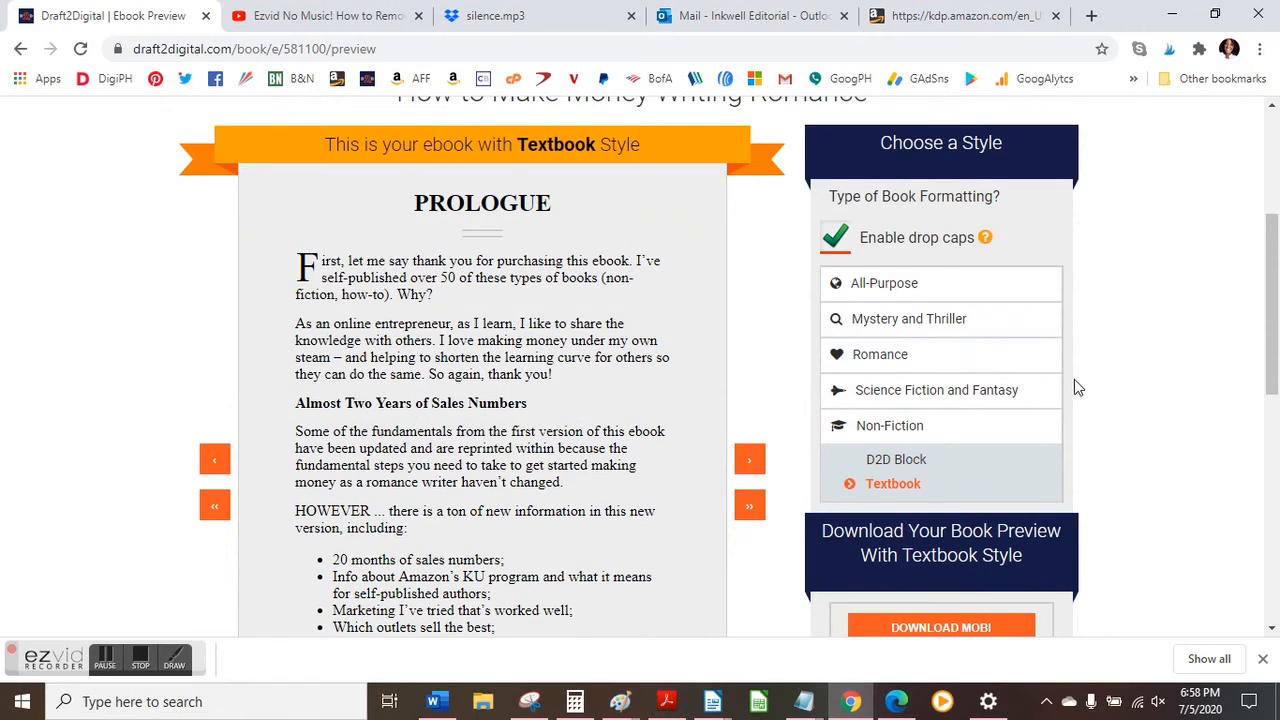
{"action": "left_click", "coordinate": [917, 467]}
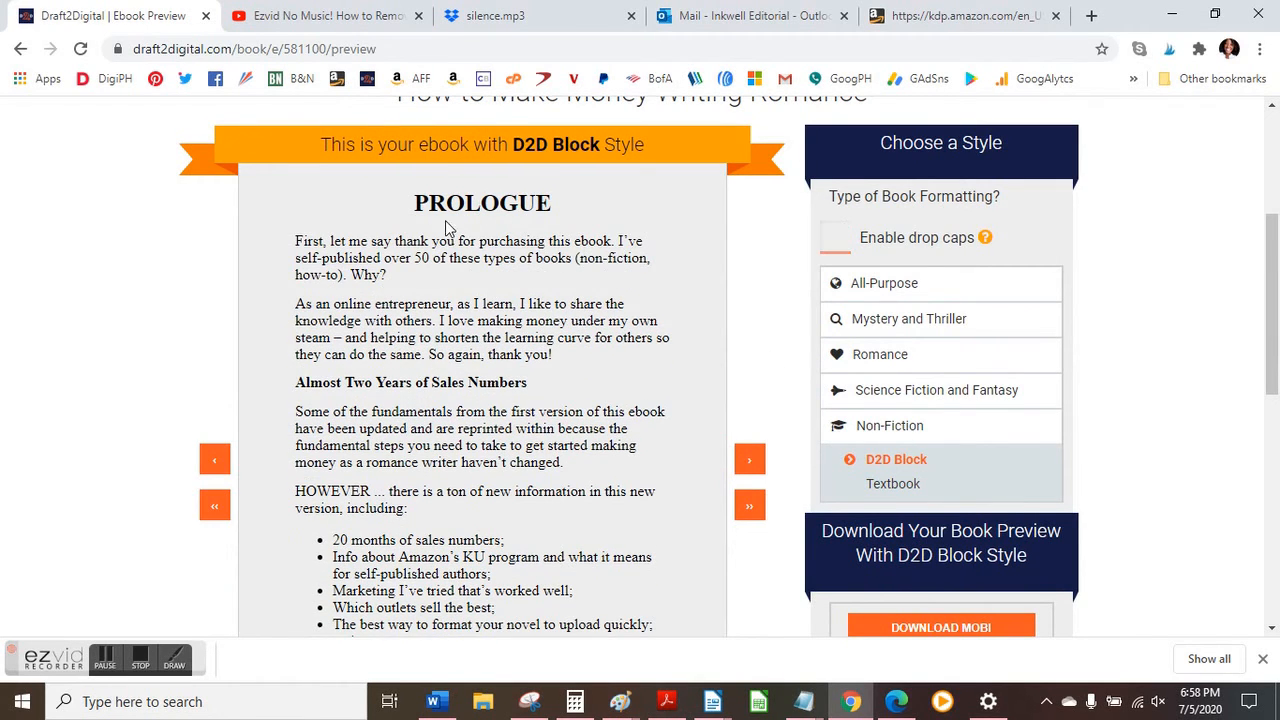
{"action": "left_click", "coordinate": [926, 493]}
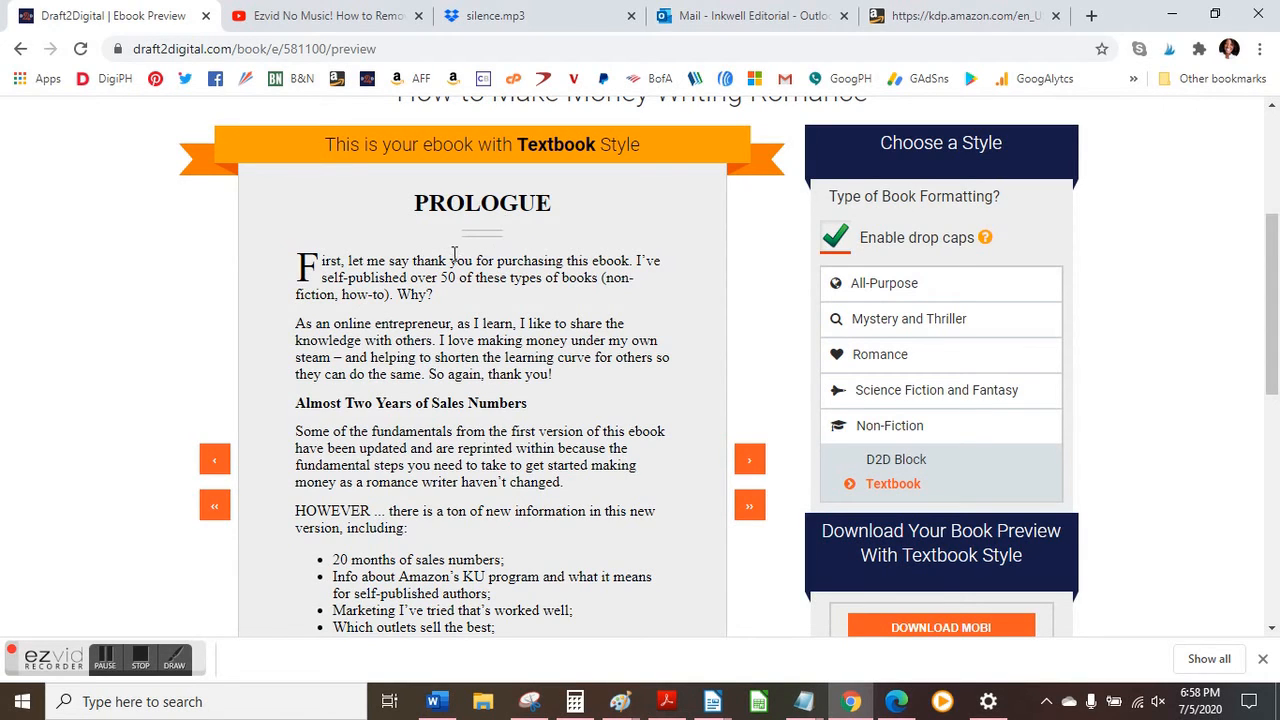
{"action": "left_click", "coordinate": [895, 462]}
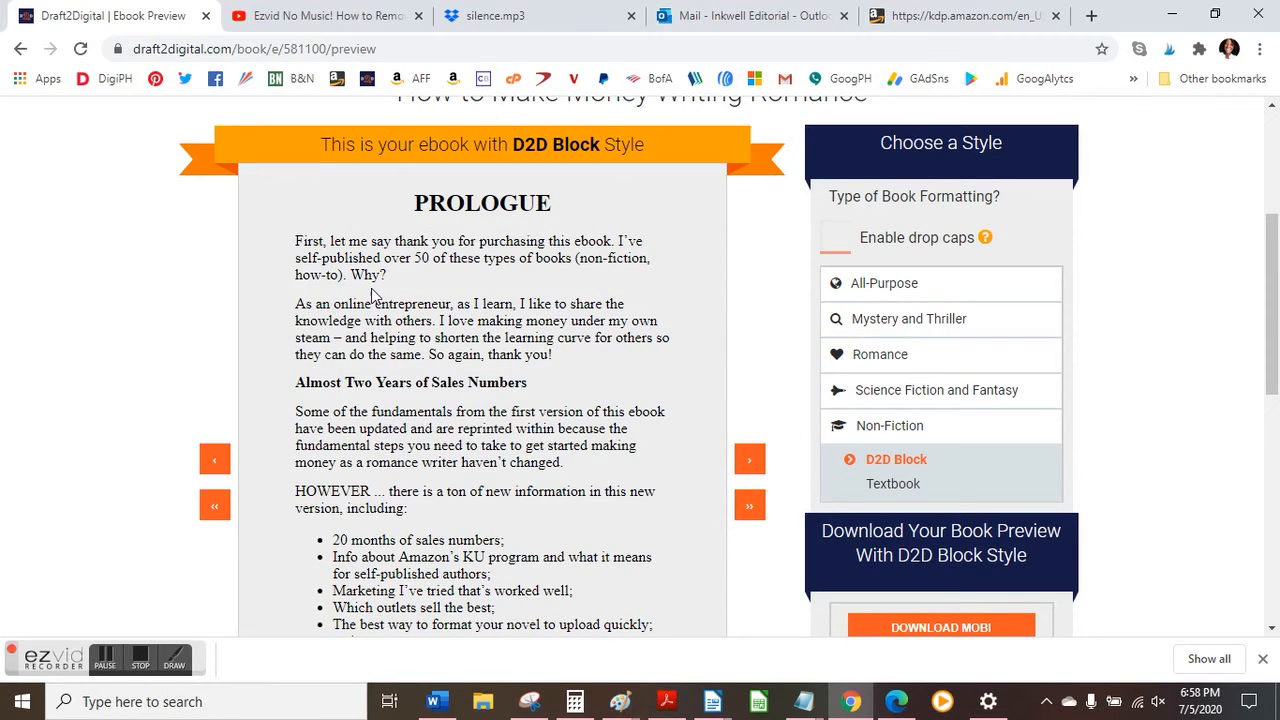
Page the preview past the prologue and partner stores page to the Apple rejection graphic
{"action": "left_click_drag", "start_coordinate": [1274, 260], "coordinate": [1276, 287]}
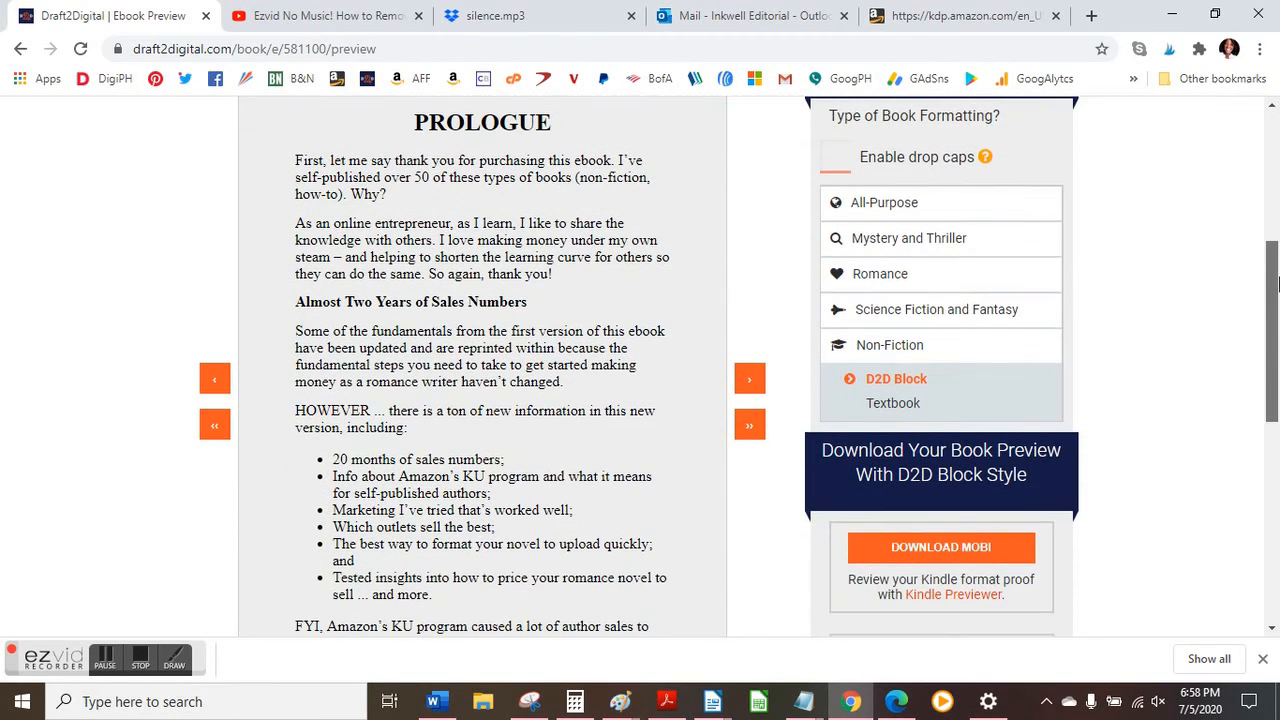
{"action": "left_click", "coordinate": [750, 380]}
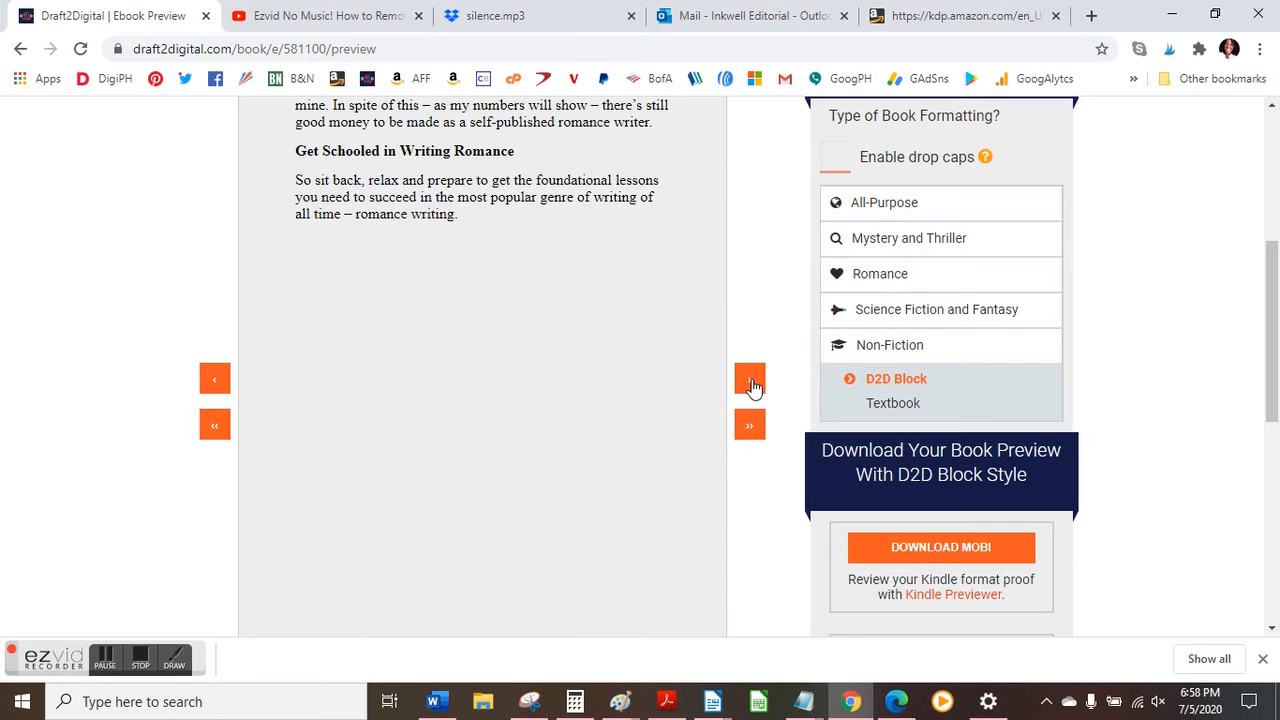
{"action": "left_click", "coordinate": [750, 380]}
{"action": "left_click", "coordinate": [750, 380]}
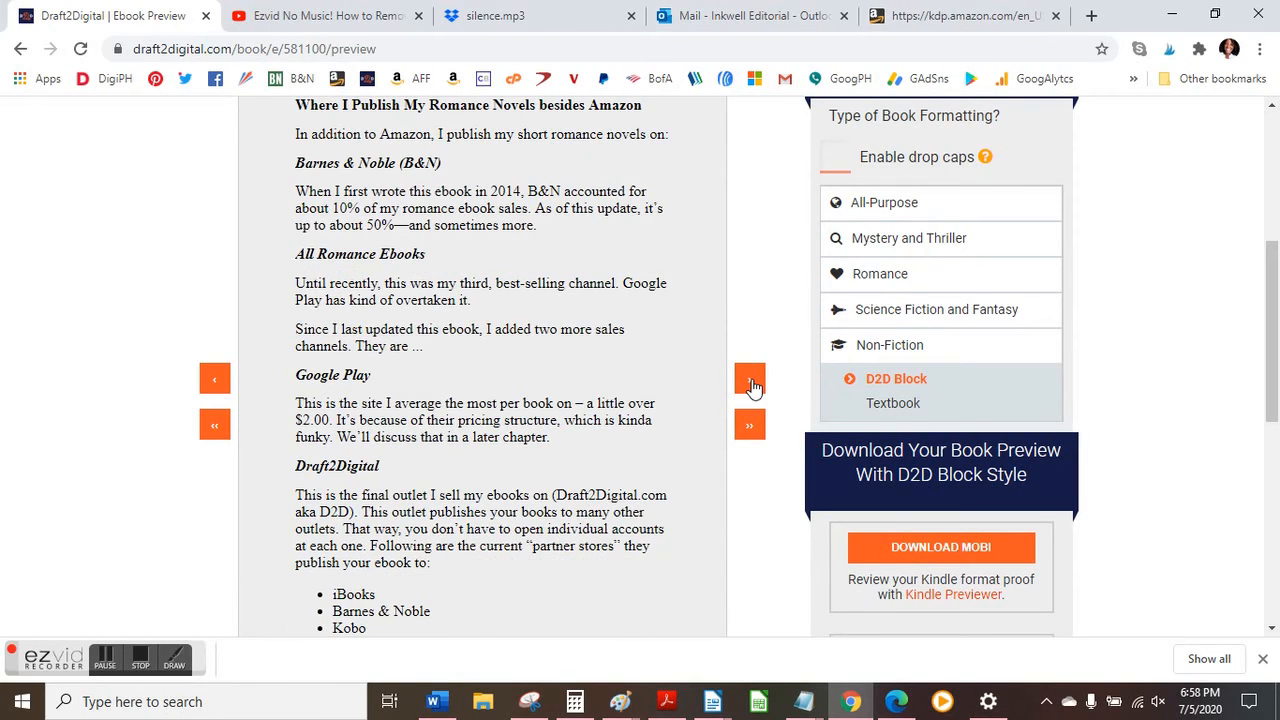
{"action": "left_click", "coordinate": [750, 380]}
{"action": "left_click", "coordinate": [750, 380]}
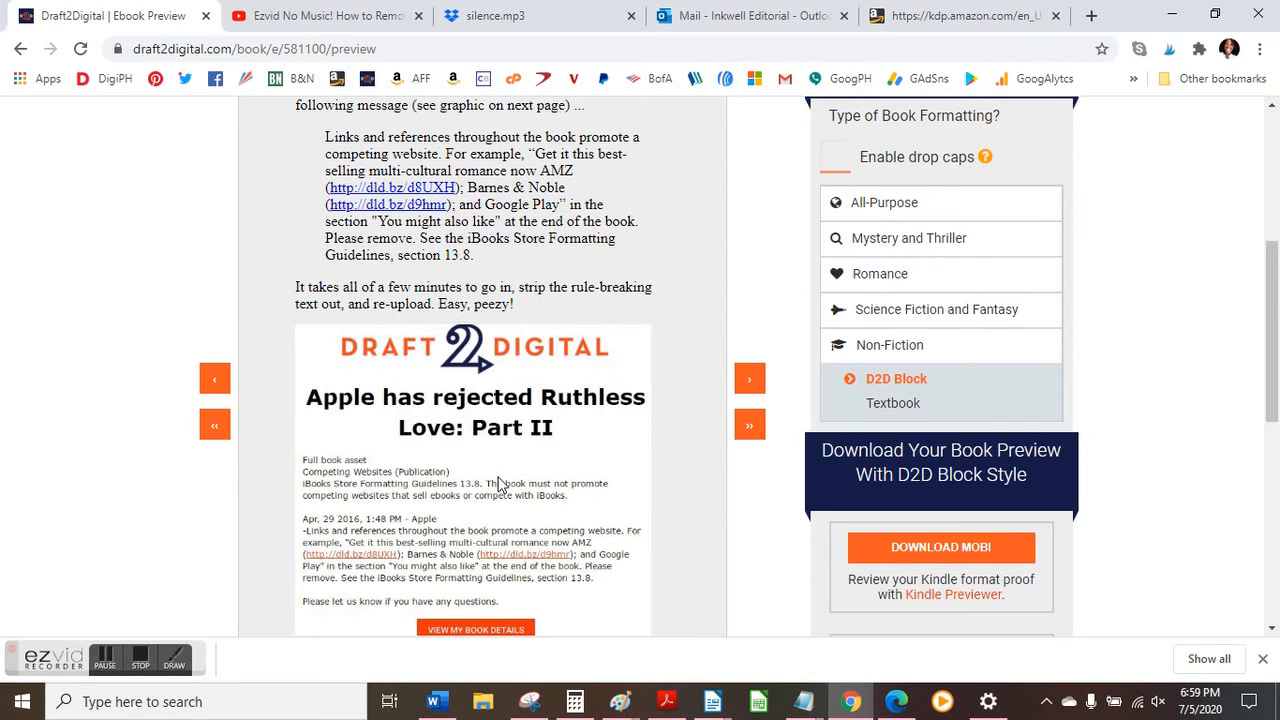
Page beyond the Apple rejection graphic down to section 5, 'I Only Self-Publish My Romance Novels as Ebooks'
{"action": "scroll", "coordinate": [1277, 330], "scroll_direction": "down", "scroll_amount": 1}
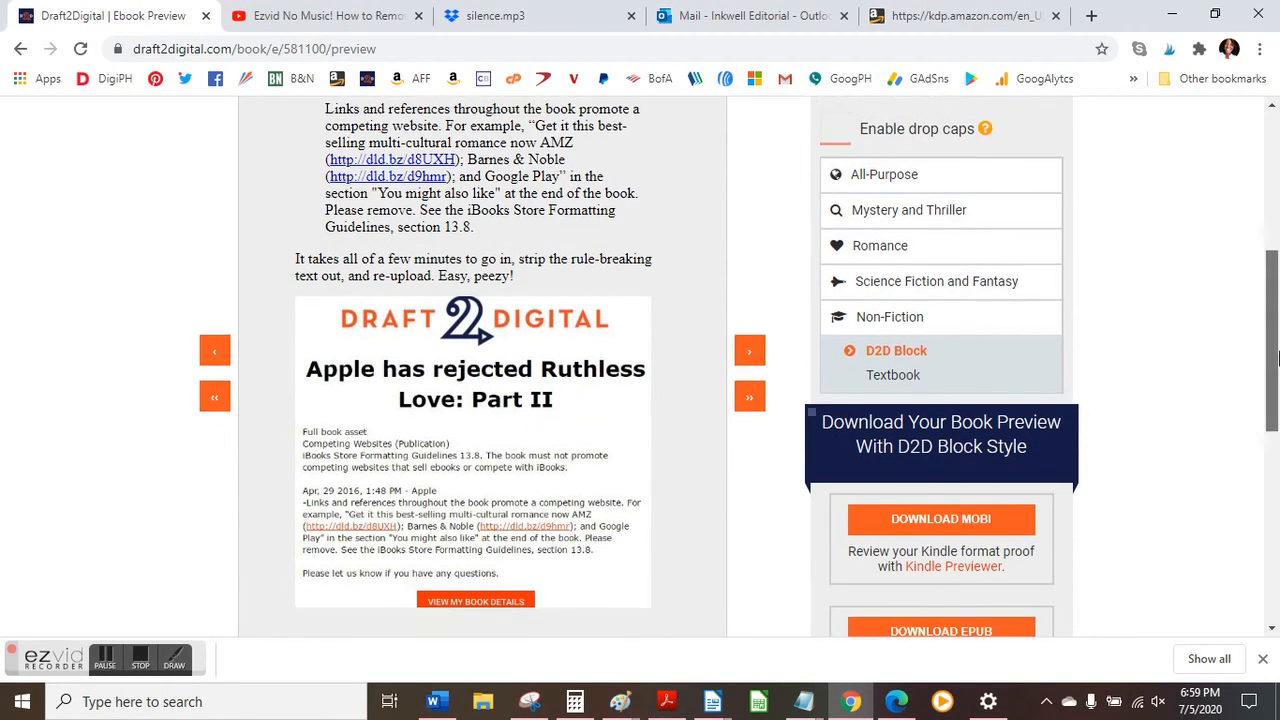
{"action": "left_click", "coordinate": [754, 342]}
{"action": "left_click", "coordinate": [754, 342]}
{"action": "left_click_drag", "start_coordinate": [1277, 318], "coordinate": [1277, 418]}
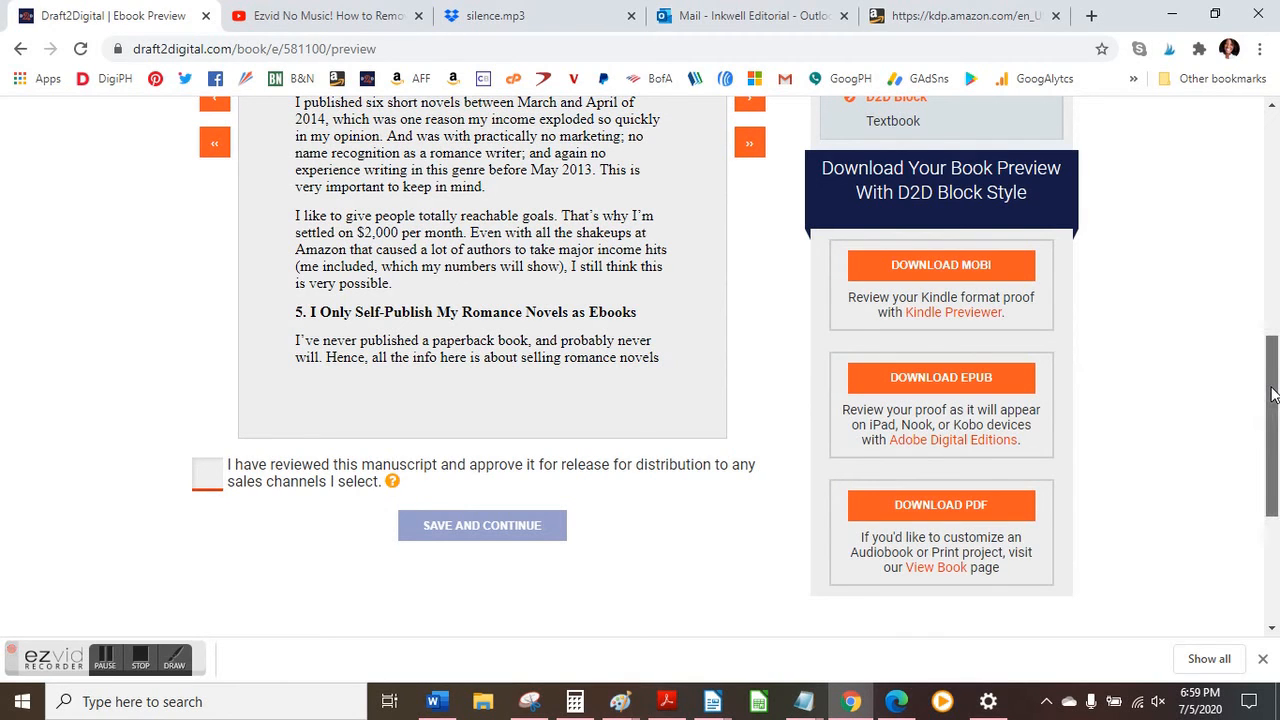
{"action": "scroll", "coordinate": [1277, 405], "scroll_direction": "up", "scroll_amount": 1}
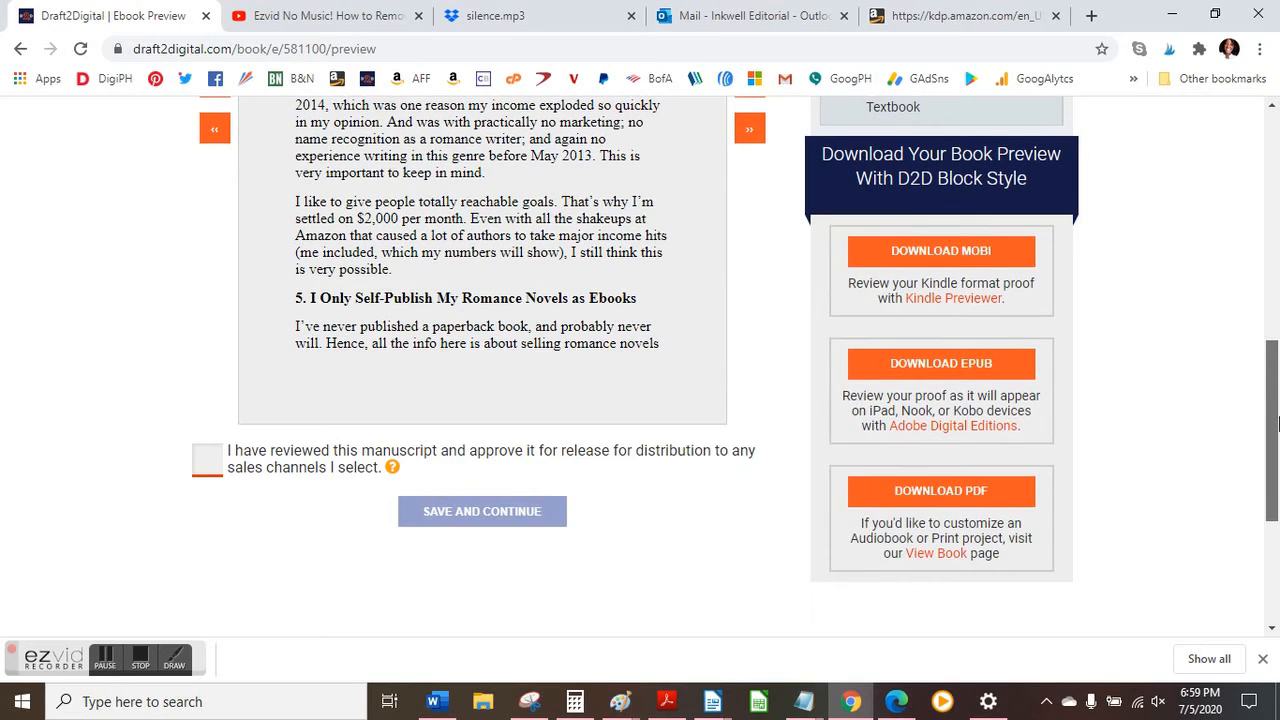
{"action": "scroll", "coordinate": [1277, 405], "scroll_direction": "down", "scroll_amount": 1}
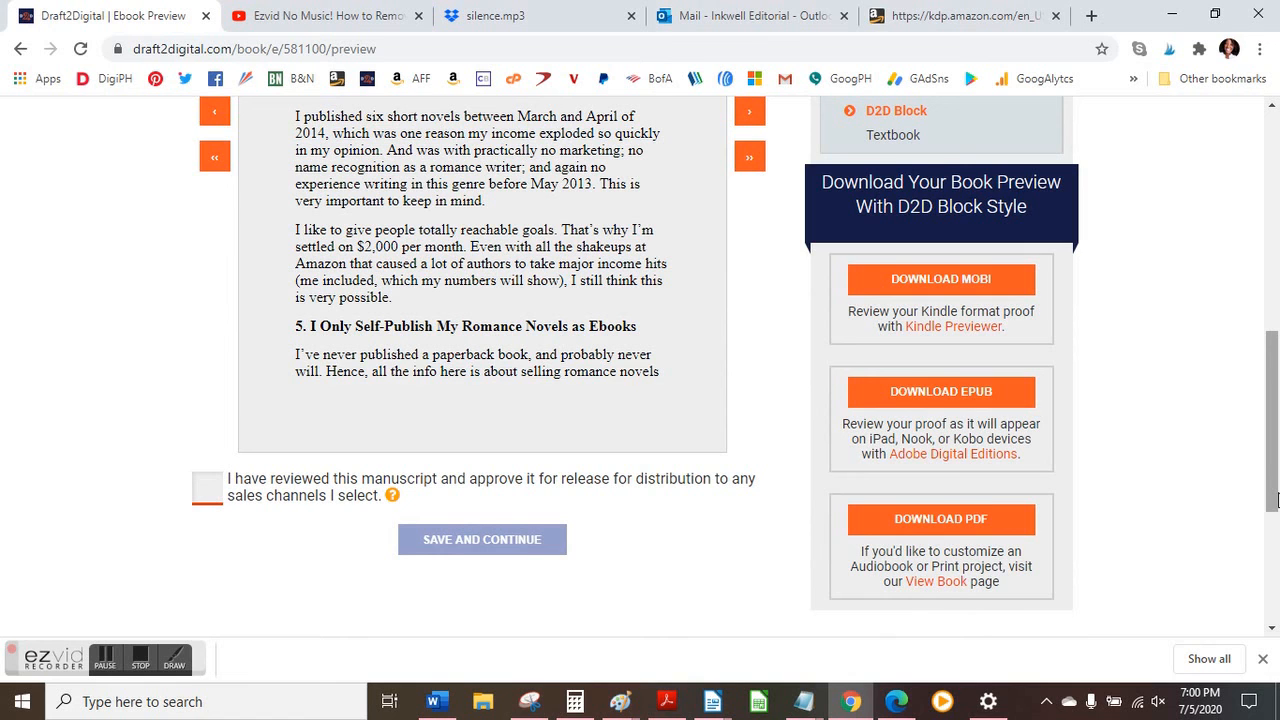
{"action": "mouse_move", "coordinate": [1274, 470]}
{"action": "left_mouse_down"}
{"action": "mouse_move", "coordinate": [1277, 495]}
{"action": "mouse_move", "coordinate": [1277, 483]}
{"action": "left_mouse_up"}
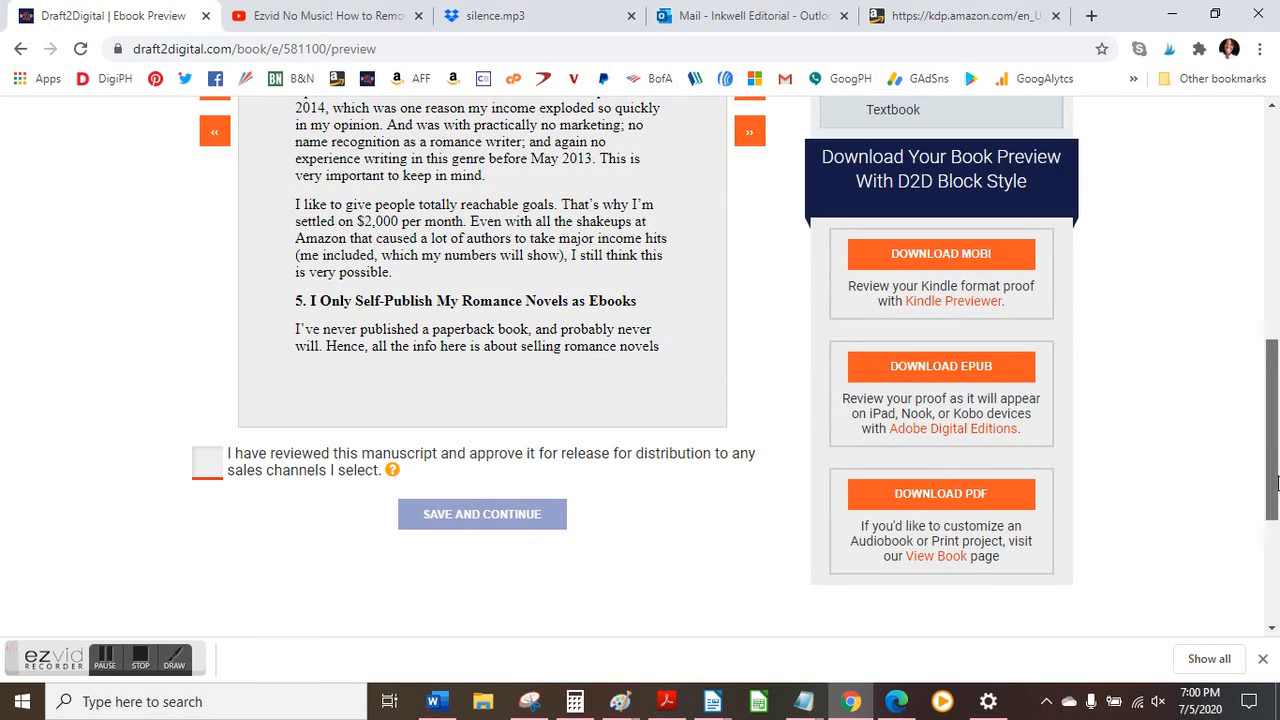
{"action": "left_click_drag", "start_coordinate": [1277, 483], "coordinate": [1277, 486]}
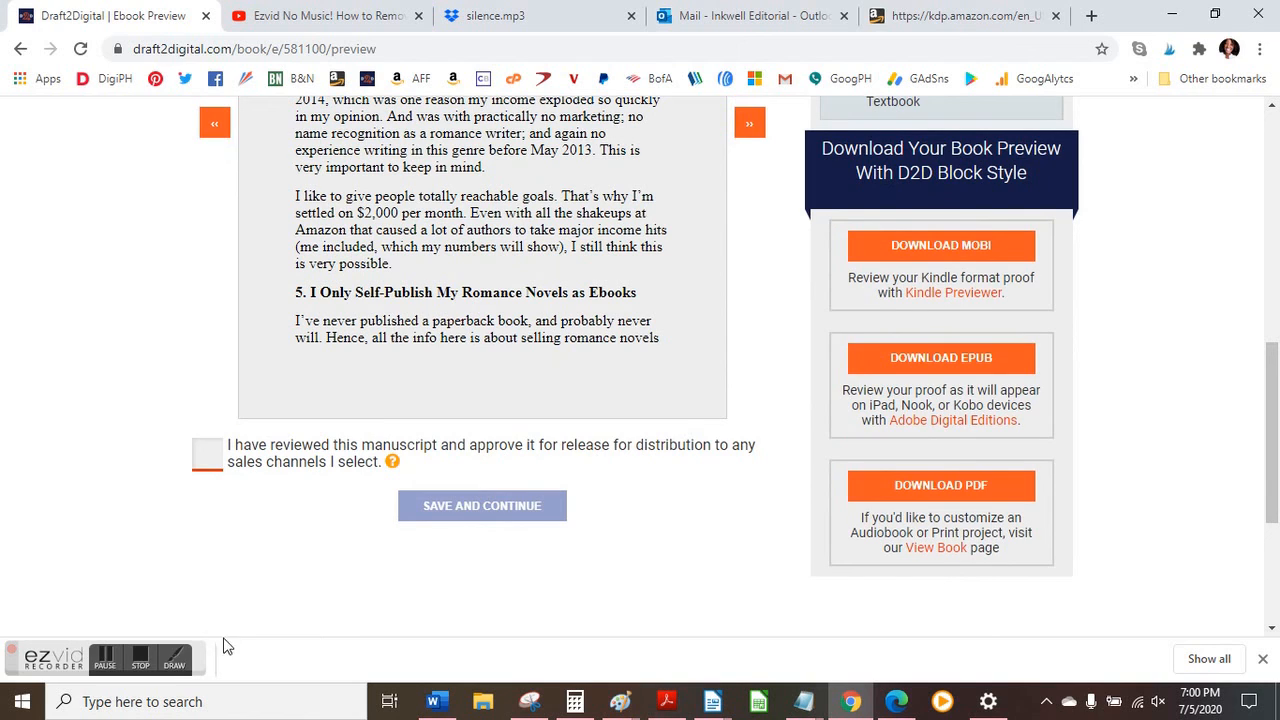
{"action": "left_click", "coordinate": [145, 657]}
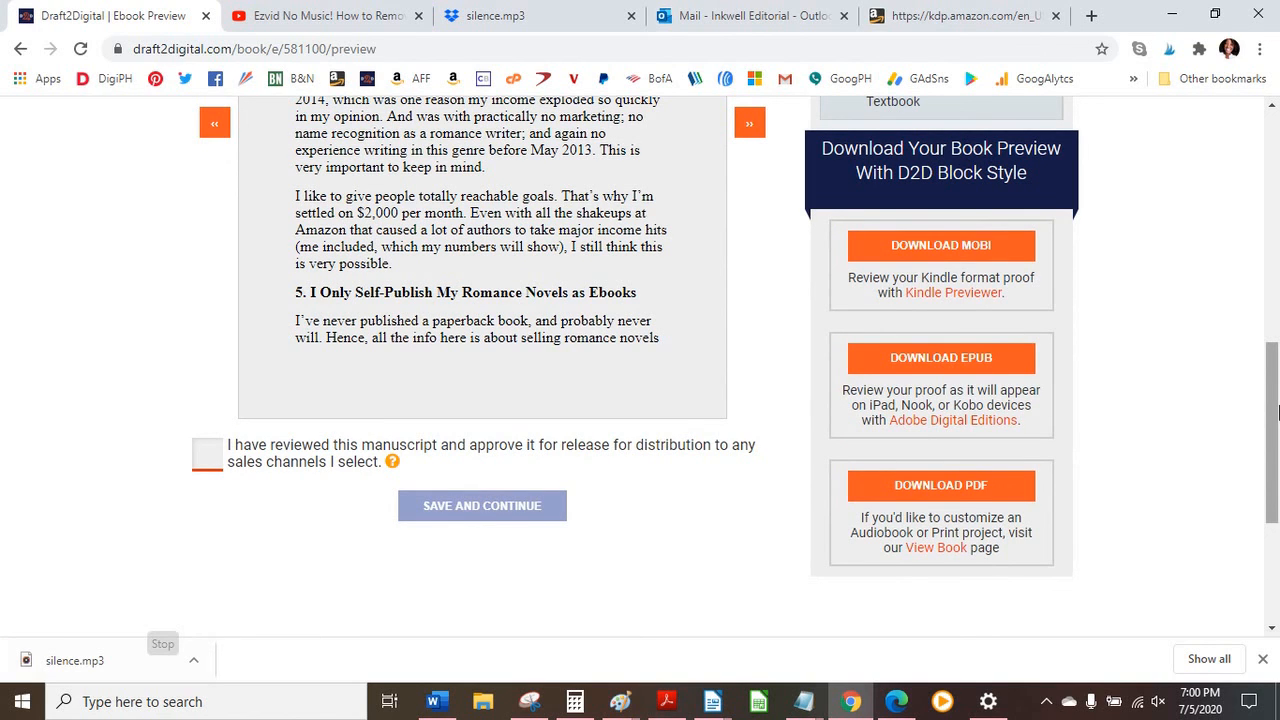